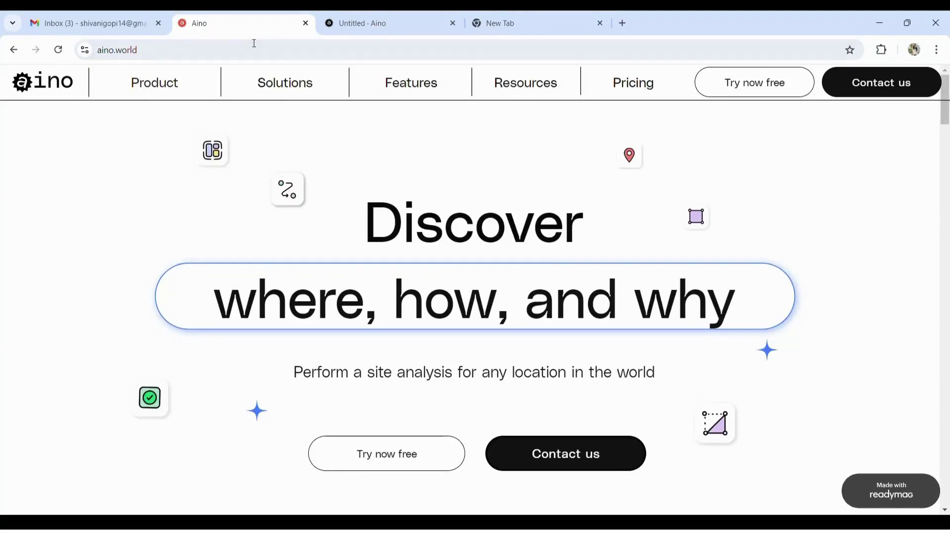
- Open the free version of Aino from its website and start a new project
{"action": "left_click", "coordinate": [150, 50]}
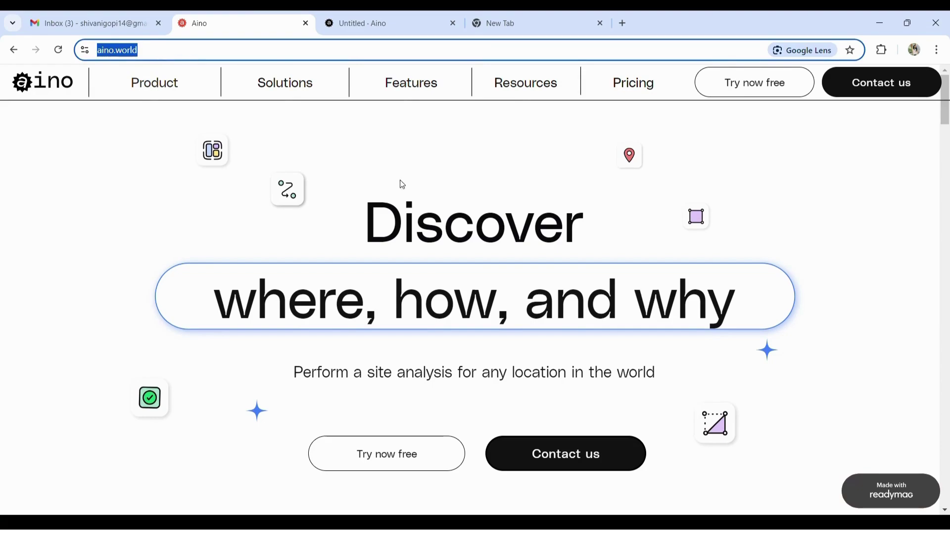
{"action": "left_click", "coordinate": [885, 160]}
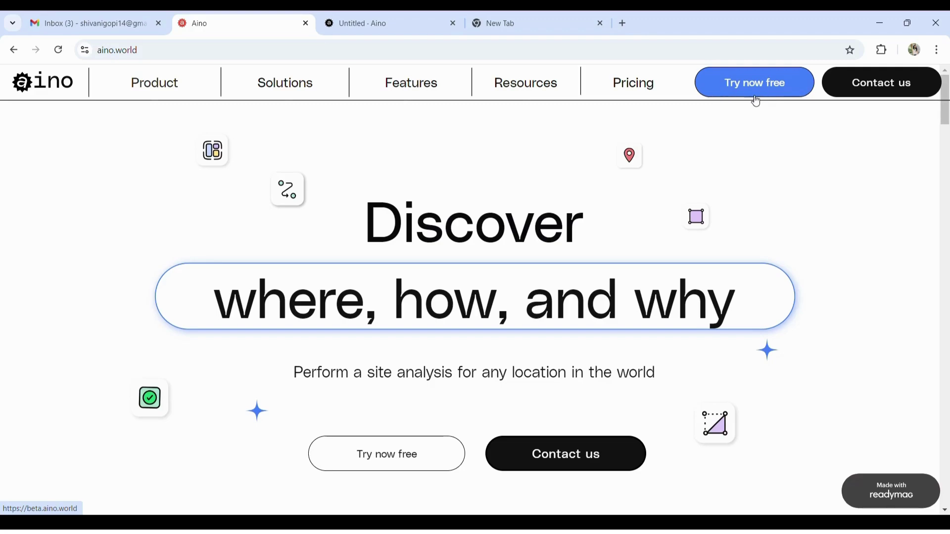
{"action": "left_click", "coordinate": [780, 93]}
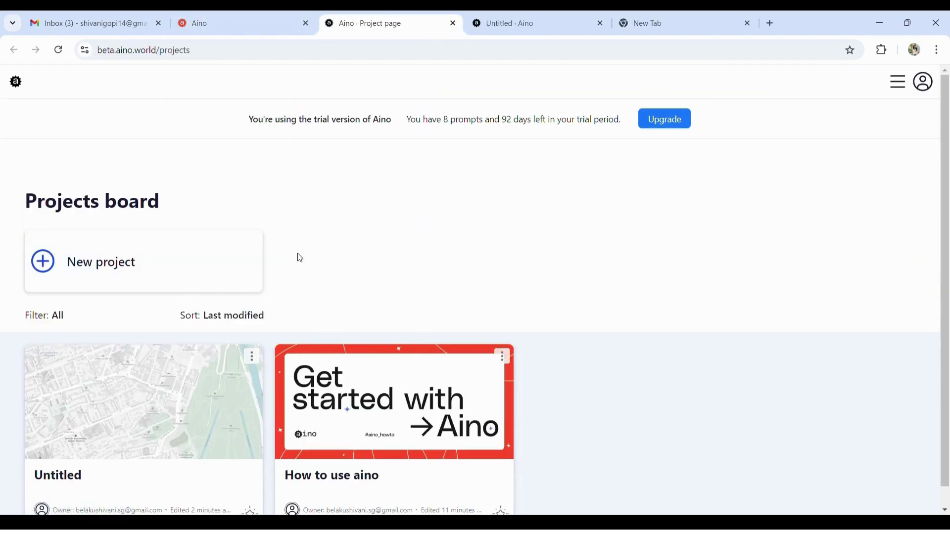
{"action": "scroll", "coordinate": [299, 242], "scroll_direction": "down", "scroll_amount": 1}
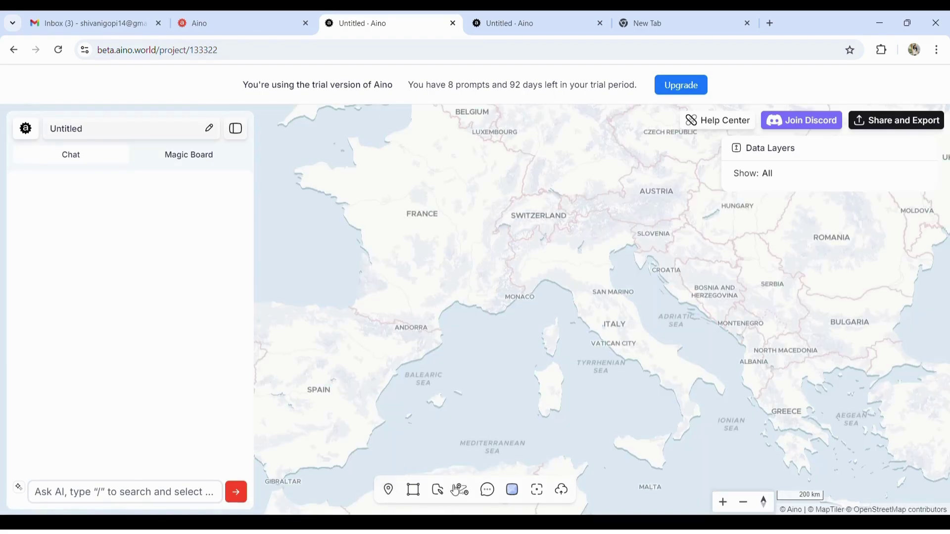
- Navigate the map from Europe across Asia to the Melbourne area in Australia
{"action": "left_click_drag", "start_coordinate": [646, 356], "coordinate": [409, 356]}
{"action": "left_click_drag", "start_coordinate": [643, 411], "coordinate": [492, 254]}
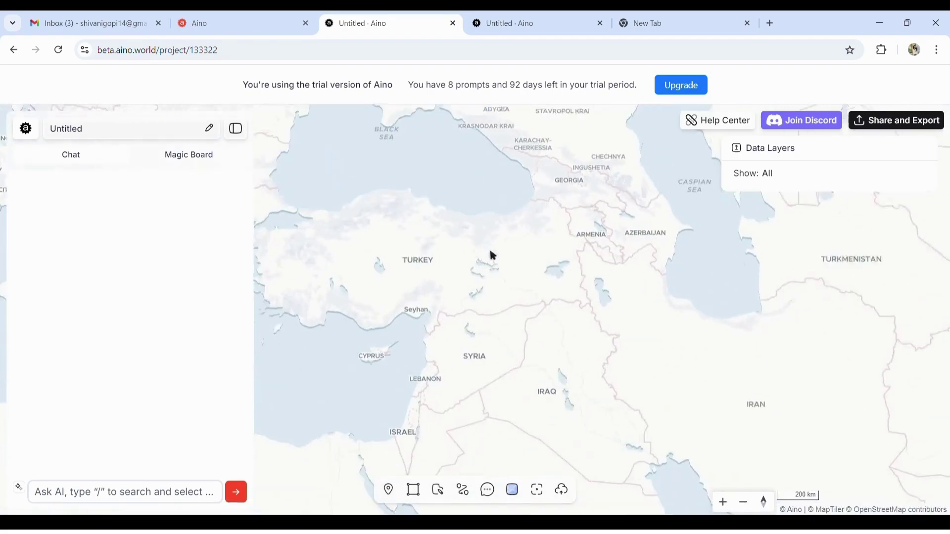
{"action": "left_click_drag", "start_coordinate": [621, 302], "coordinate": [420, 250]}
{"action": "left_click_drag", "start_coordinate": [714, 363], "coordinate": [513, 295]}
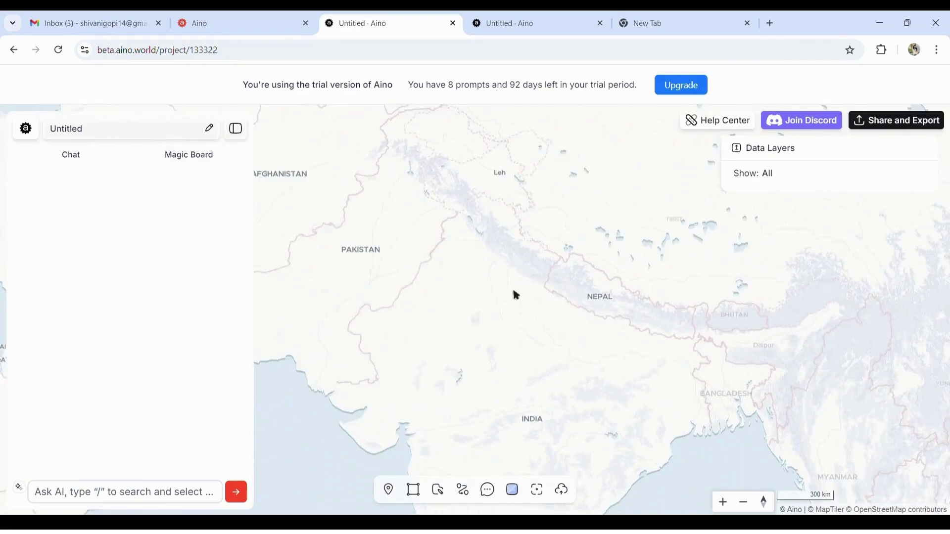
{"action": "scroll", "coordinate": [630, 311], "scroll_direction": "down", "scroll_amount": 1}
{"action": "left_click_drag", "start_coordinate": [778, 396], "coordinate": [426, 304]}
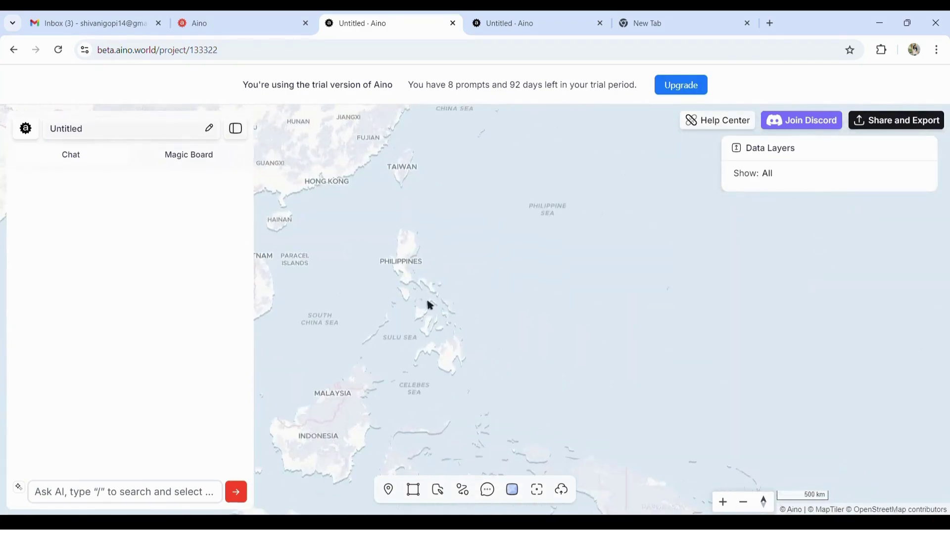
{"action": "scroll", "coordinate": [659, 315], "scroll_direction": "down", "scroll_amount": 5}
{"action": "scroll", "coordinate": [689, 295], "scroll_direction": "up", "scroll_amount": 3}
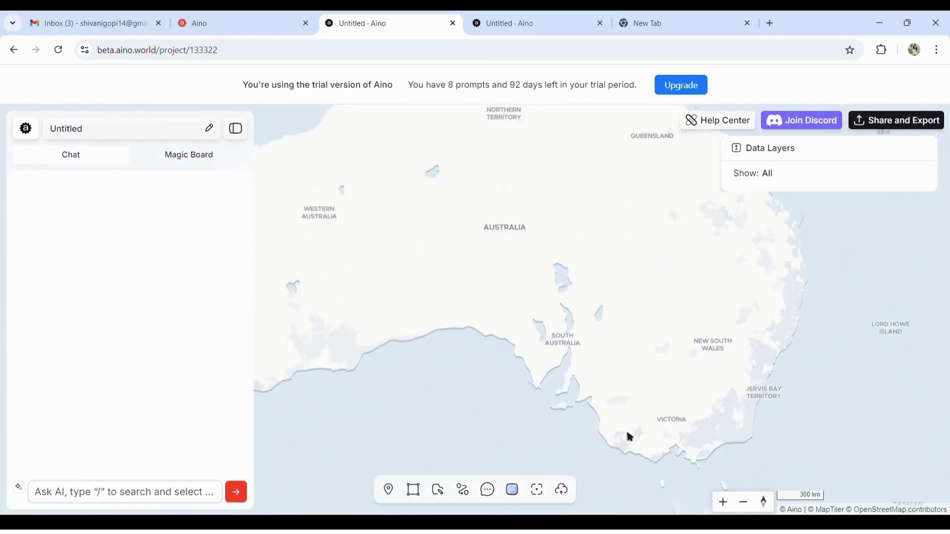
{"action": "scroll", "coordinate": [690, 456], "scroll_direction": "up", "scroll_amount": 3}
{"action": "scroll", "coordinate": [638, 354], "scroll_direction": "up", "scroll_amount": 3}
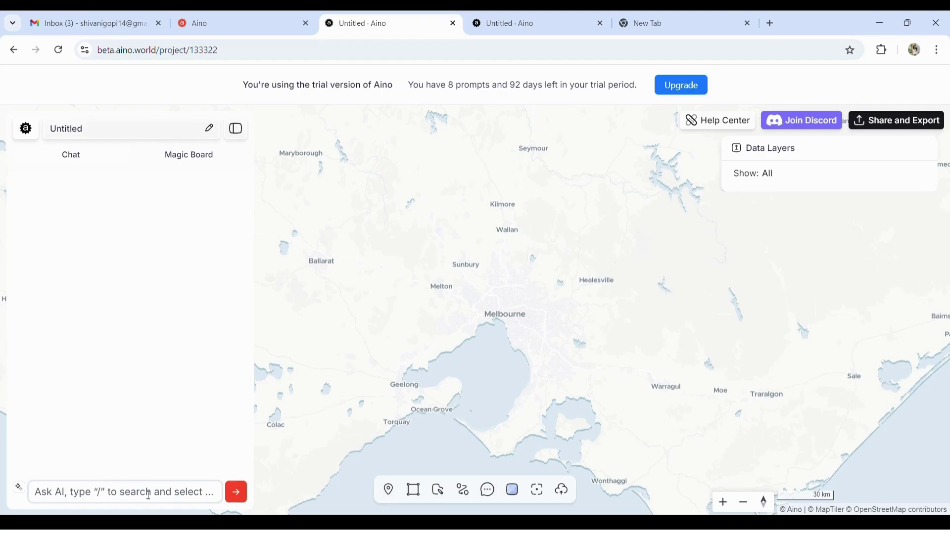
- Review the project's GeoJSON, CSV, PNG/JPG and PDF file export options, then close the sharing settings
{"action": "mouse_move", "coordinate": [21, 494]}
{"action": "left_click", "coordinate": [905, 128]}
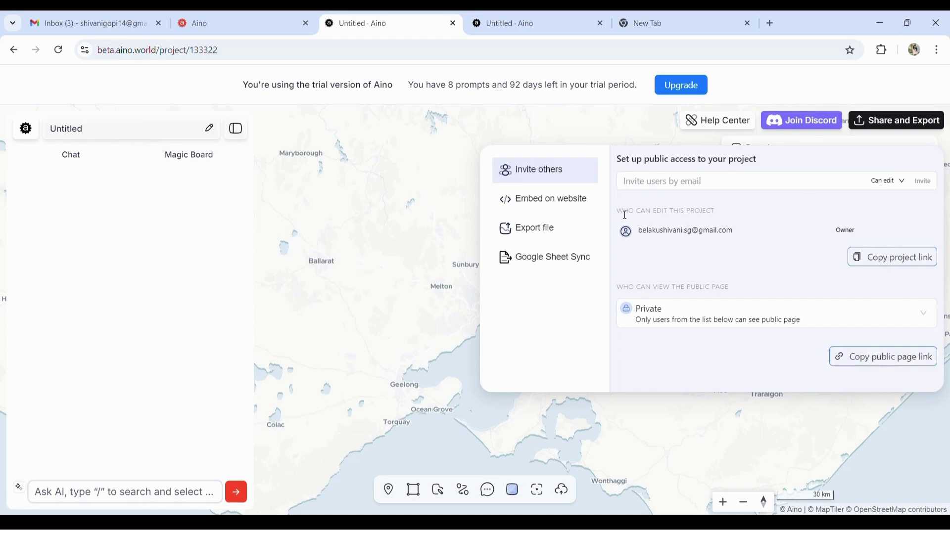
{"action": "left_click", "coordinate": [528, 226]}
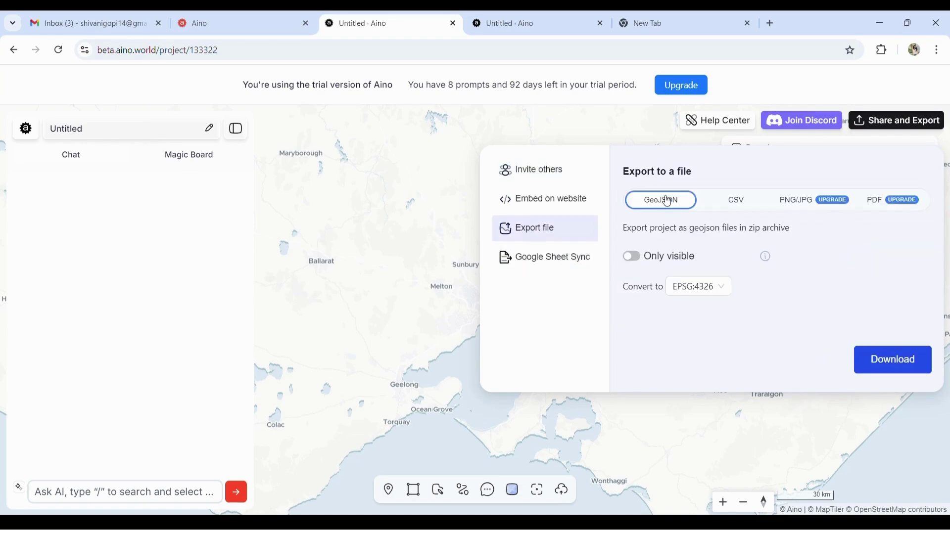
{"action": "left_click", "coordinate": [749, 201]}
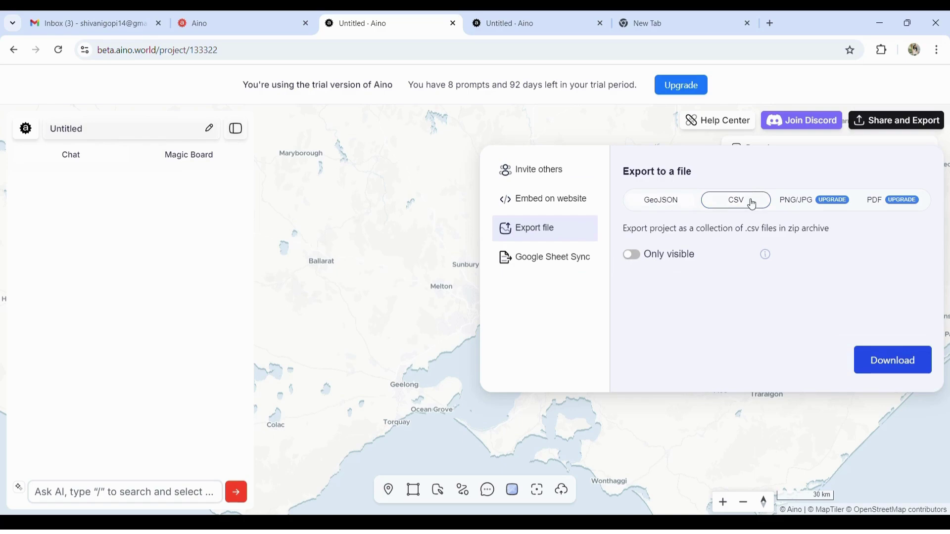
{"action": "left_click", "coordinate": [781, 200]}
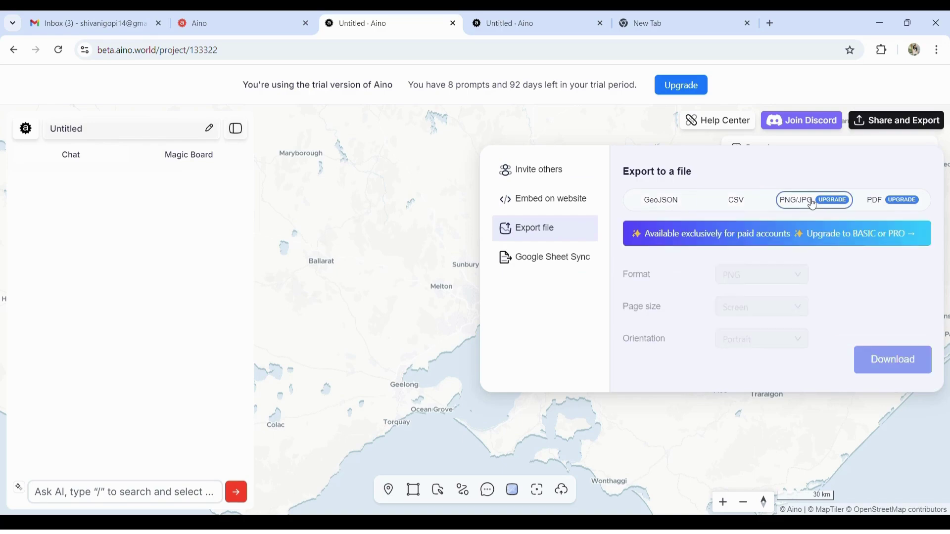
{"action": "left_click", "coordinate": [891, 207]}
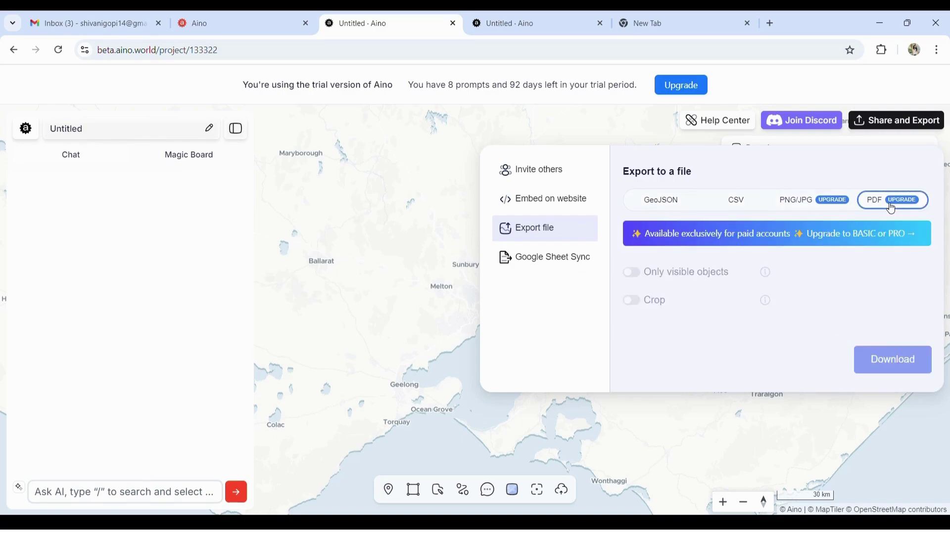
{"action": "left_click", "coordinate": [563, 128]}
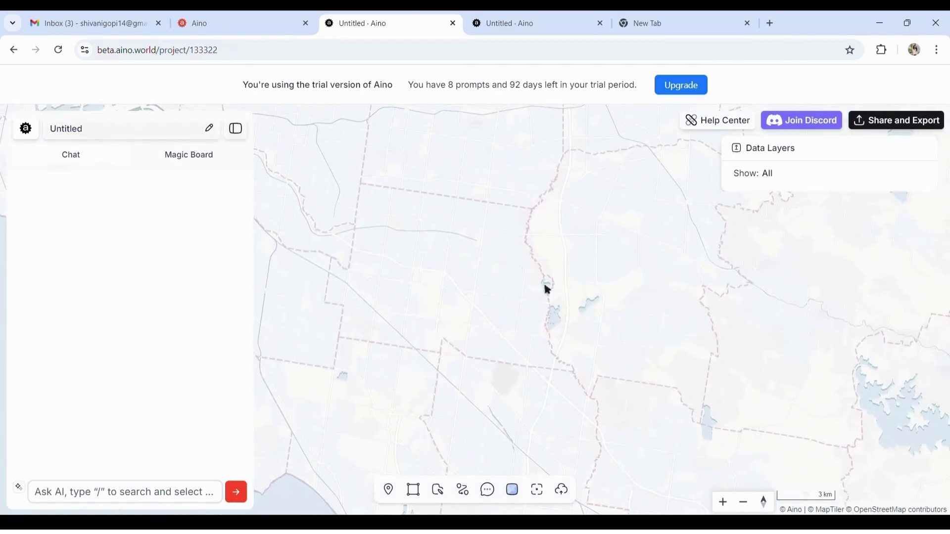
- Submit the AI prompt "Tramp stops in Hawthorn" to add those stops as a map layer
{"action": "scroll", "coordinate": [452, 198], "scroll_direction": "up", "scroll_amount": 3}
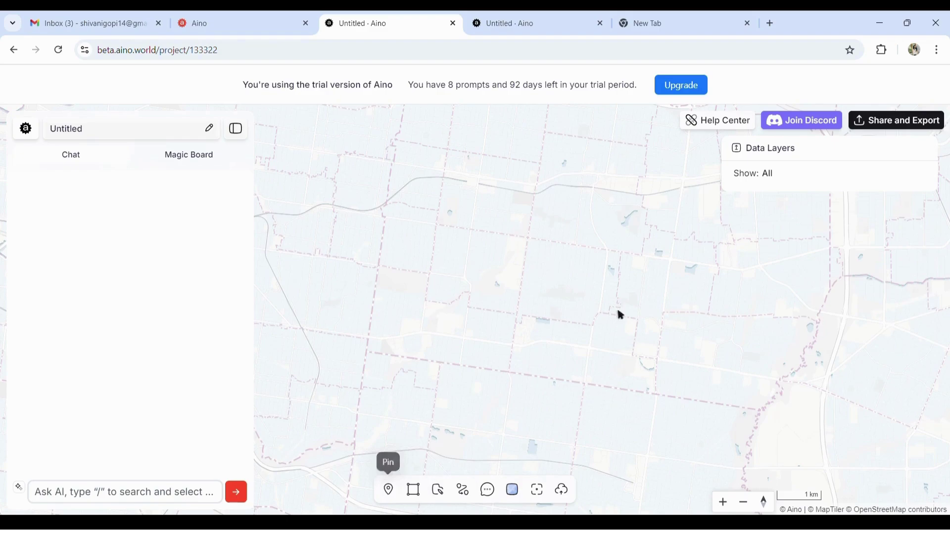
{"action": "scroll", "coordinate": [558, 310], "scroll_direction": "down", "scroll_amount": 3}
{"action": "scroll", "coordinate": [602, 315], "scroll_direction": "down", "scroll_amount": 3}
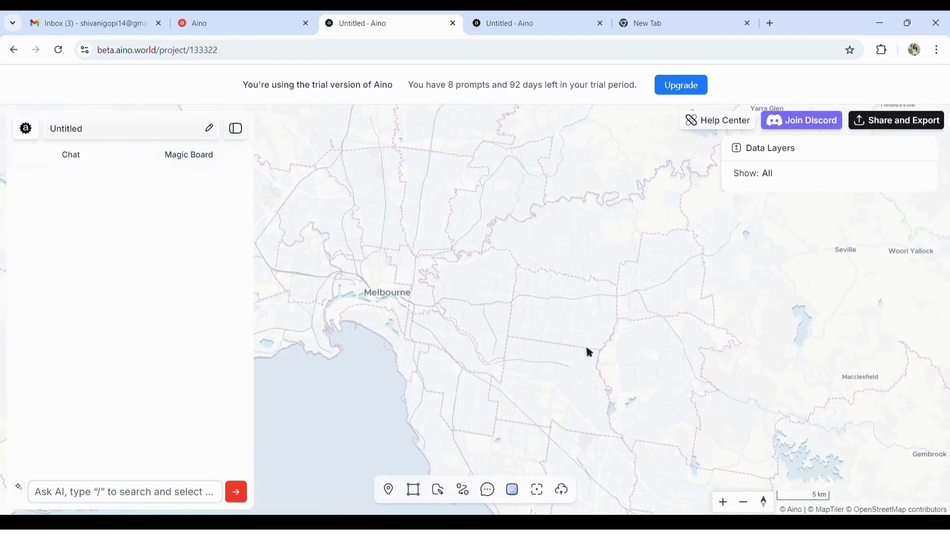
{"action": "scroll", "coordinate": [535, 329], "scroll_direction": "up", "scroll_amount": 4}
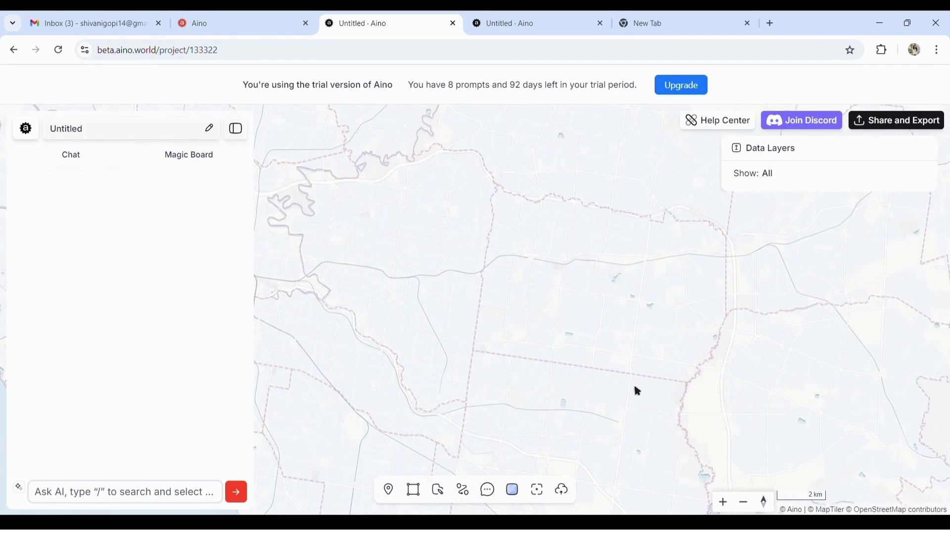
{"action": "left_click_drag", "start_coordinate": [633, 388], "coordinate": [461, 287]}
{"action": "left_click", "coordinate": [114, 493]}
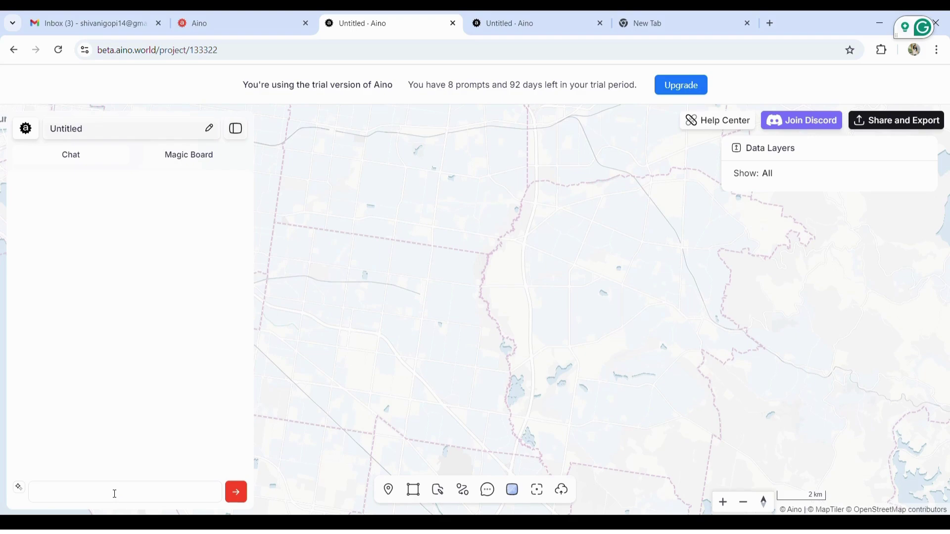
{"action": "type", "text": "Tramp stop"}
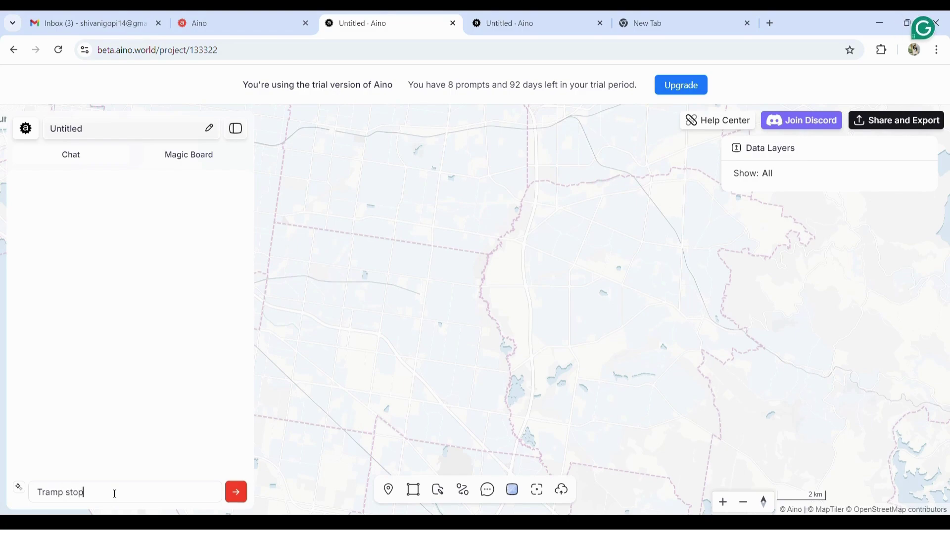
{"action": "type", "text": "s in Hawthorn"}
{"action": "key", "text": "Return"}
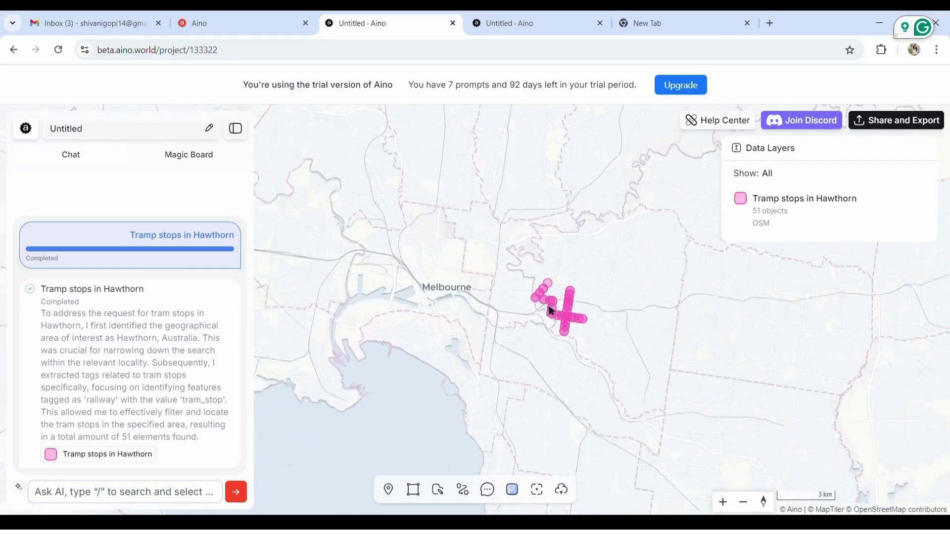
- Examine the tram stops mapped around Hawthorn, the AI's explanation of the request and the new data layer
{"action": "scroll", "coordinate": [652, 342], "scroll_direction": "up", "scroll_amount": 1}
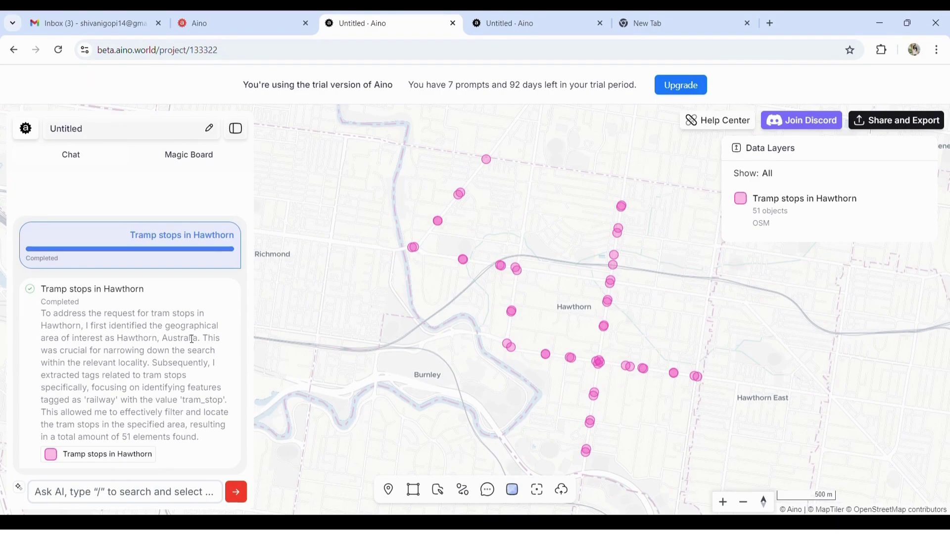
{"action": "left_click_drag", "start_coordinate": [148, 379], "coordinate": [147, 362]}
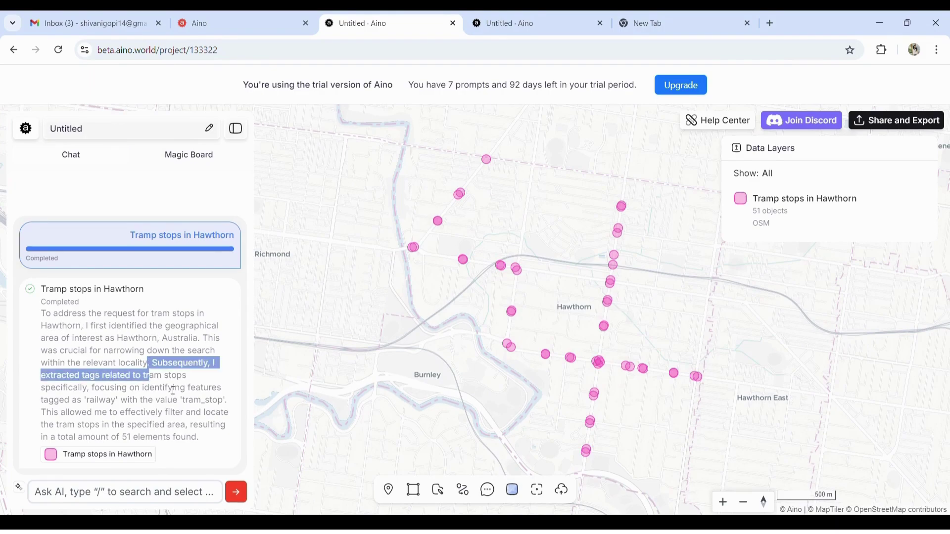
{"action": "left_click", "coordinate": [150, 370]}
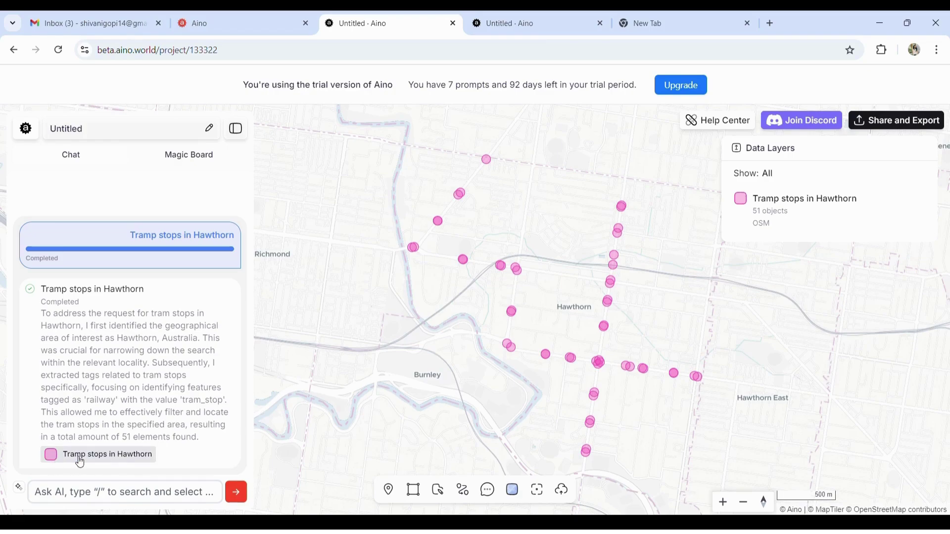
{"action": "mouse_move", "coordinate": [775, 224]}
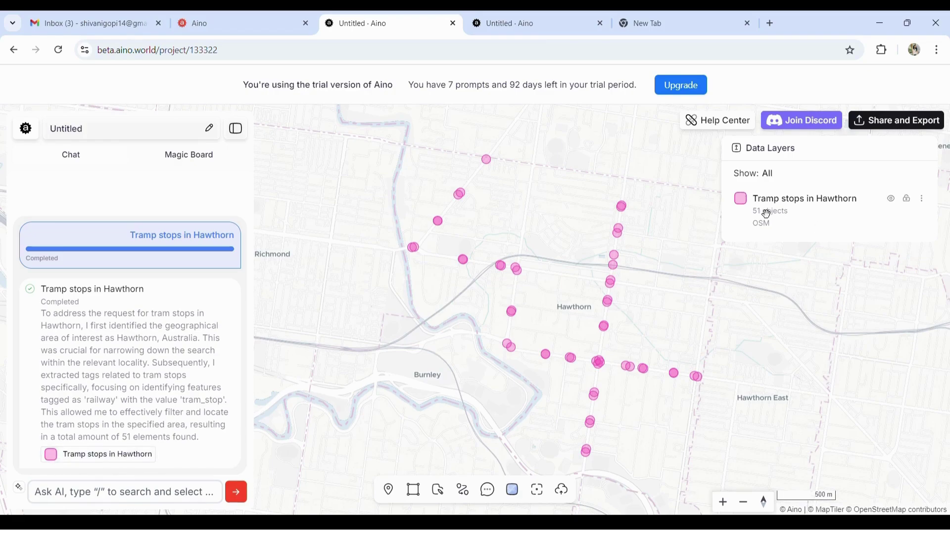
{"action": "scroll", "coordinate": [619, 387], "scroll_direction": "up", "scroll_amount": 2}
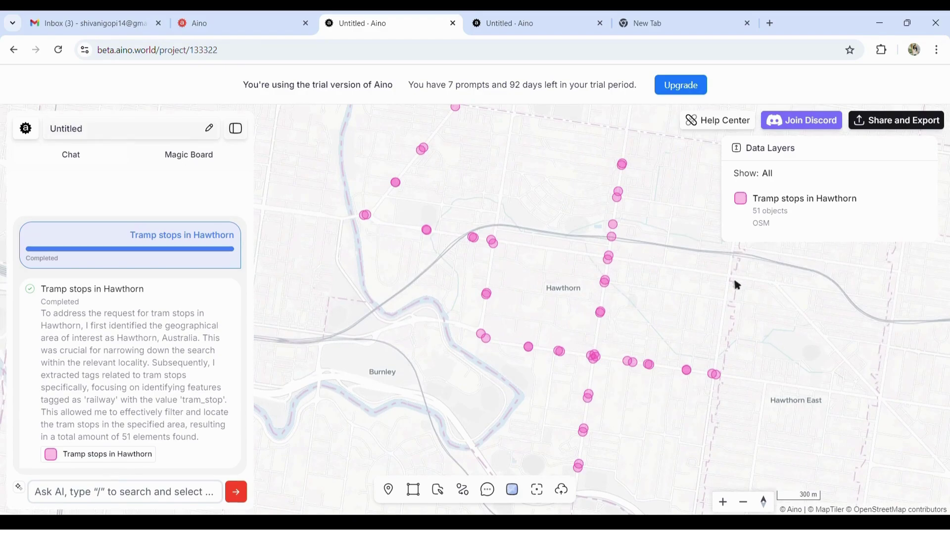
{"action": "left_click_drag", "start_coordinate": [737, 285], "coordinate": [663, 294]}
{"action": "left_click", "coordinate": [921, 198]}
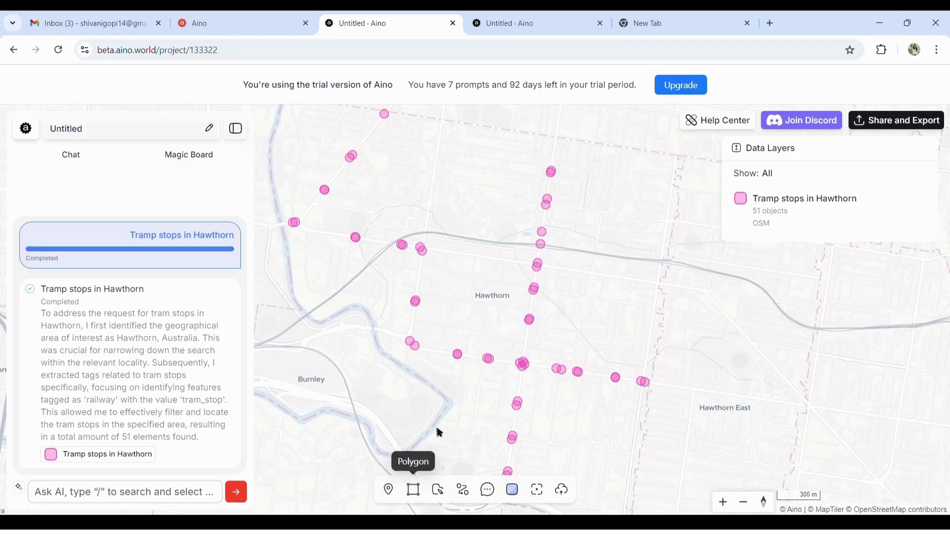
- Place a pin on the open path between the buildings north of Burwood Road in Hawthorn and select it
{"action": "scroll", "coordinate": [439, 433], "scroll_direction": "up", "scroll_amount": 2}
{"action": "left_click", "coordinate": [388, 490]}
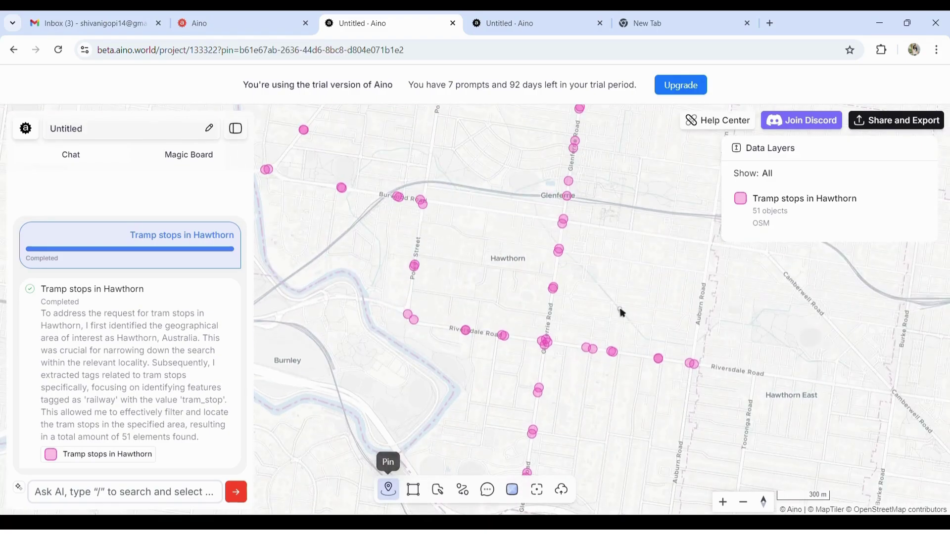
{"action": "scroll", "coordinate": [622, 313], "scroll_direction": "up", "scroll_amount": 3}
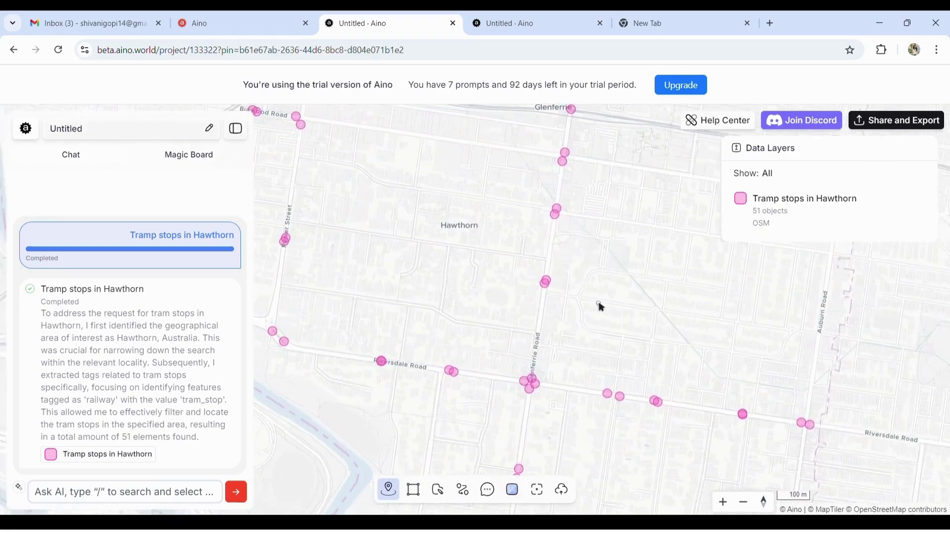
{"action": "scroll", "coordinate": [663, 391], "scroll_direction": "up", "scroll_amount": 1}
{"action": "left_click_drag", "start_coordinate": [663, 390], "coordinate": [533, 443]}
{"action": "scroll", "coordinate": [510, 458], "scroll_direction": "up", "scroll_amount": 1}
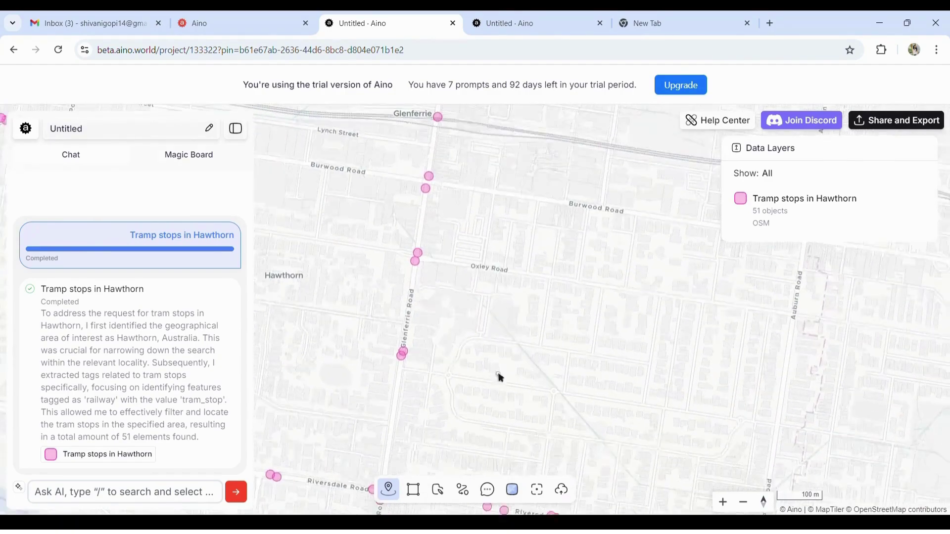
{"action": "left_click_drag", "start_coordinate": [500, 377], "coordinate": [528, 452]}
{"action": "scroll", "coordinate": [562, 193], "scroll_direction": "up", "scroll_amount": 5}
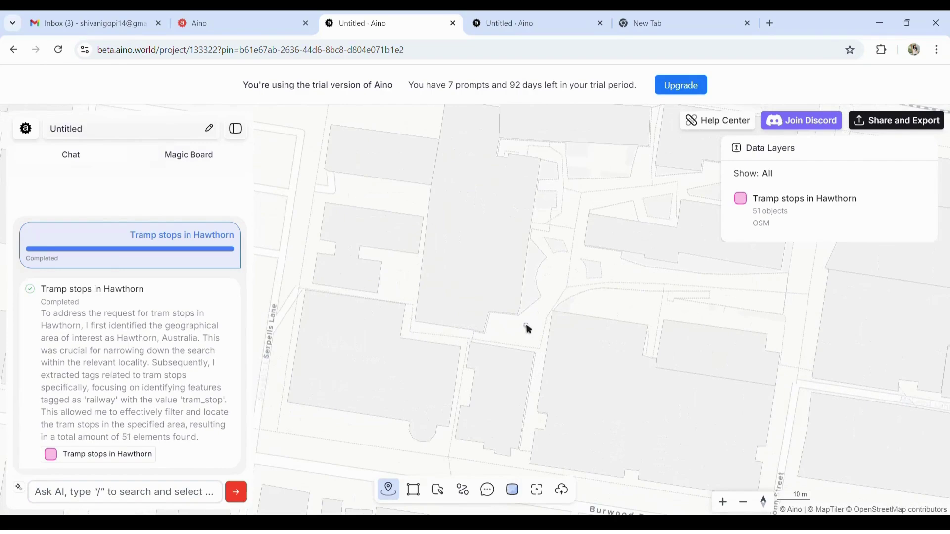
{"action": "left_click", "coordinate": [619, 292]}
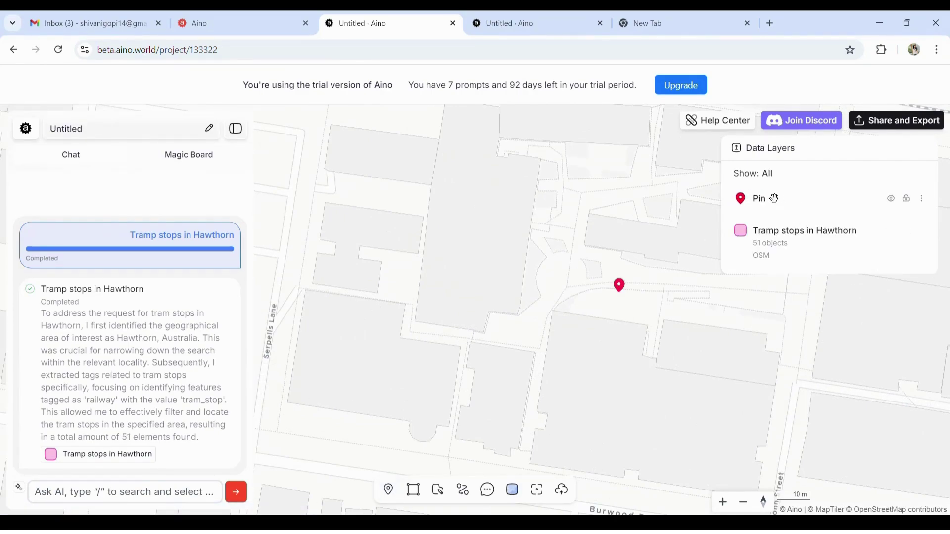
{"action": "left_click", "coordinate": [618, 286]}
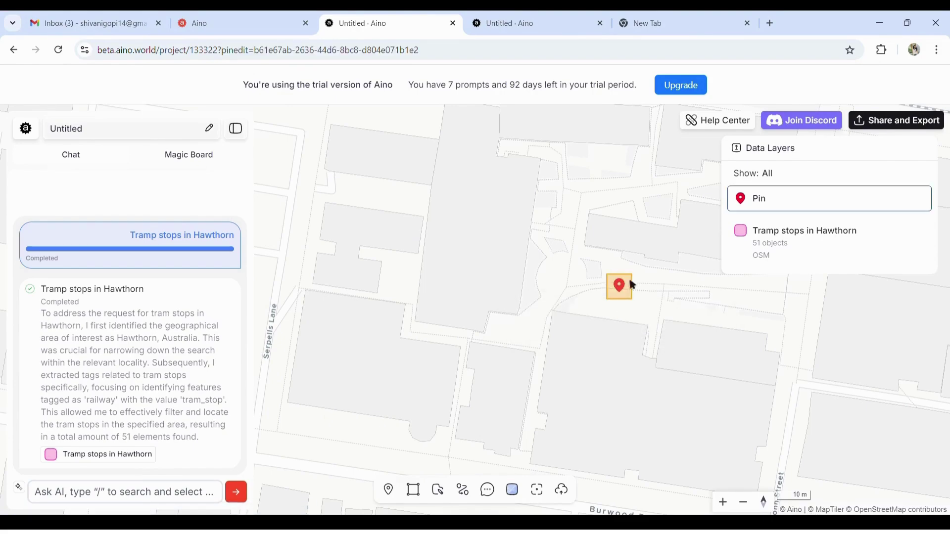
- Draw a four-cornered polygon over the building directly south of the pin, north of Burwood Road
{"action": "left_click", "coordinate": [413, 490]}
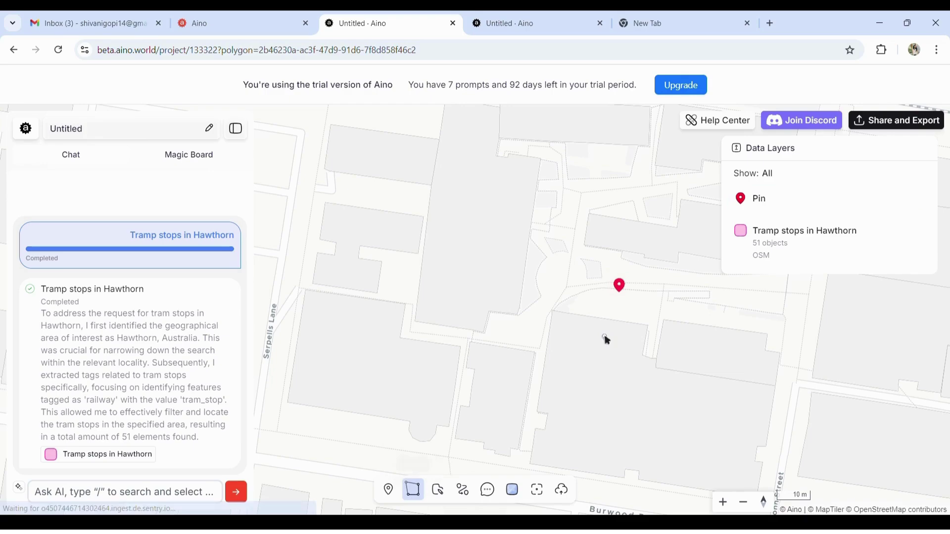
{"action": "left_click", "coordinate": [554, 311]}
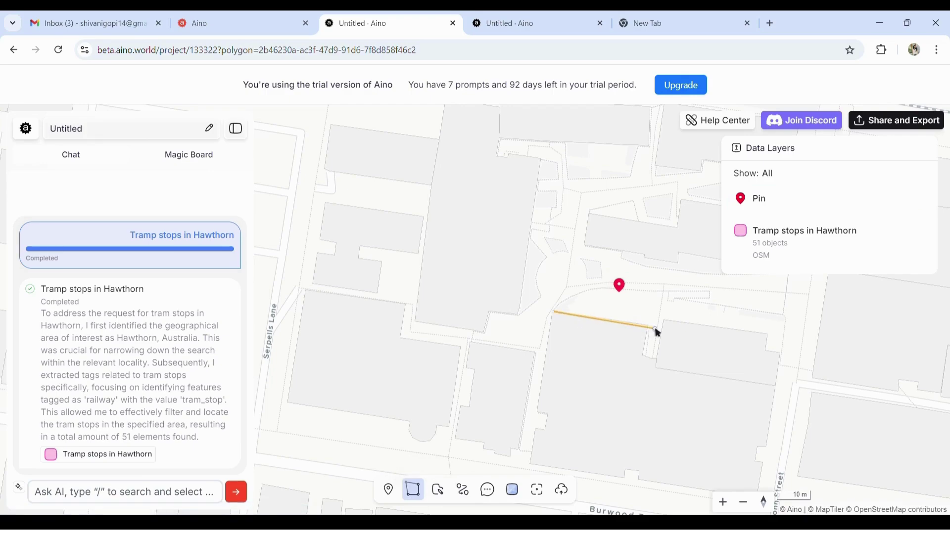
{"action": "left_click", "coordinate": [649, 327]}
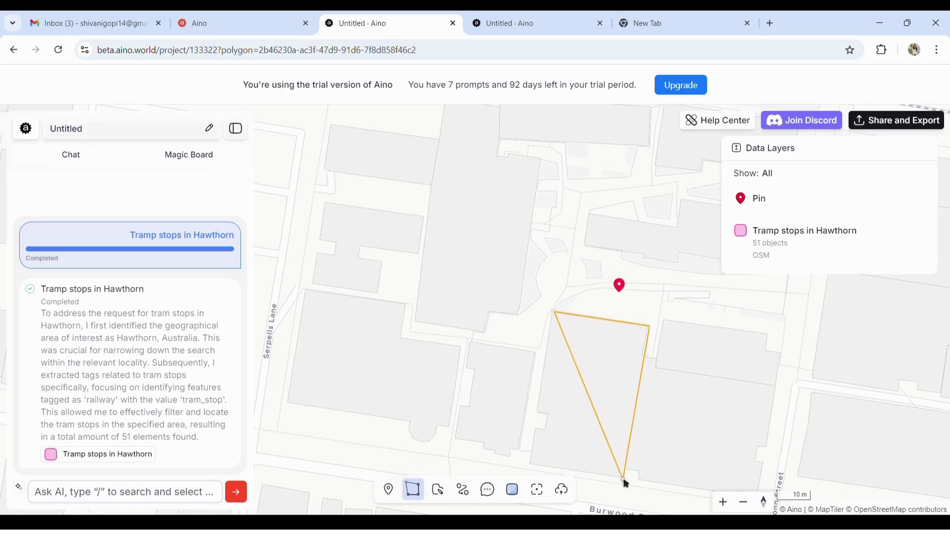
{"action": "left_click", "coordinate": [624, 480]}
{"action": "left_click", "coordinate": [533, 463]}
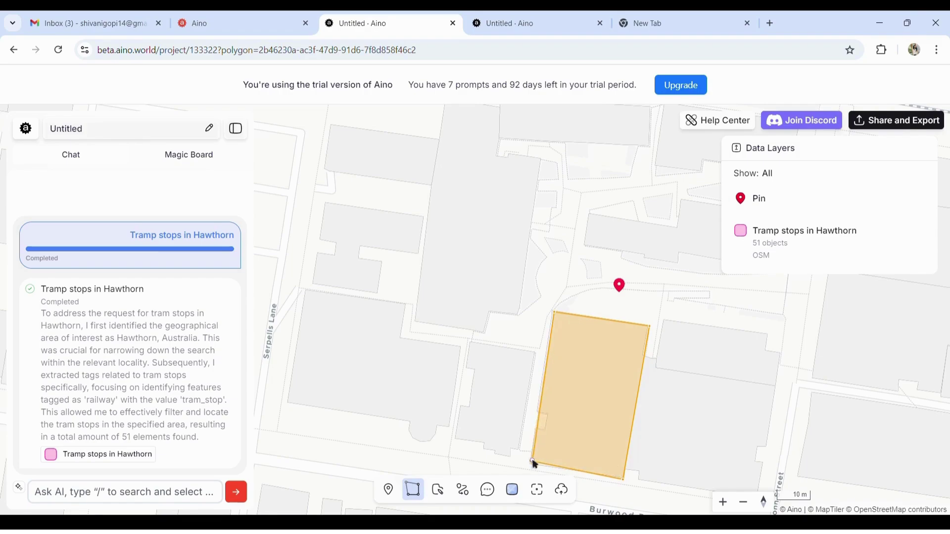
{"action": "left_click", "coordinate": [534, 464]}
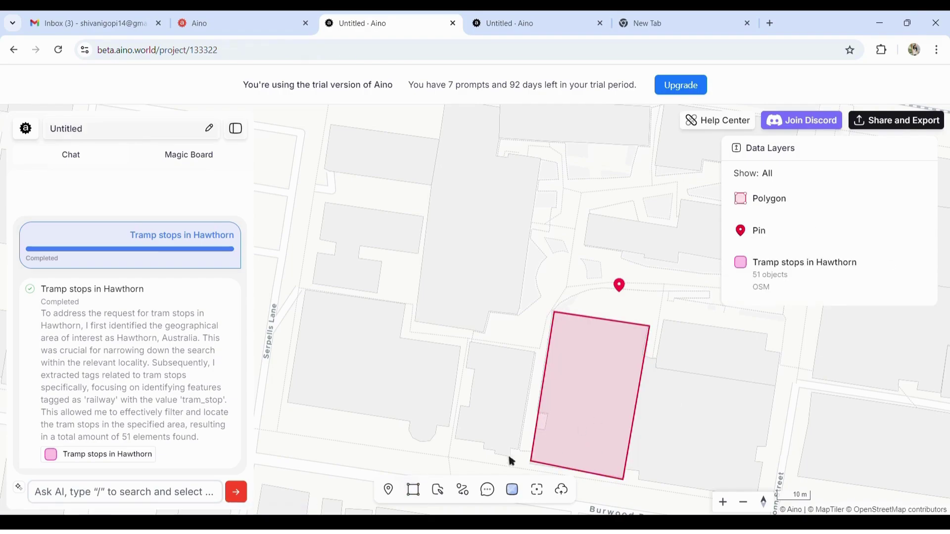
{"action": "scroll", "coordinate": [512, 377], "scroll_direction": "down", "scroll_amount": 8}
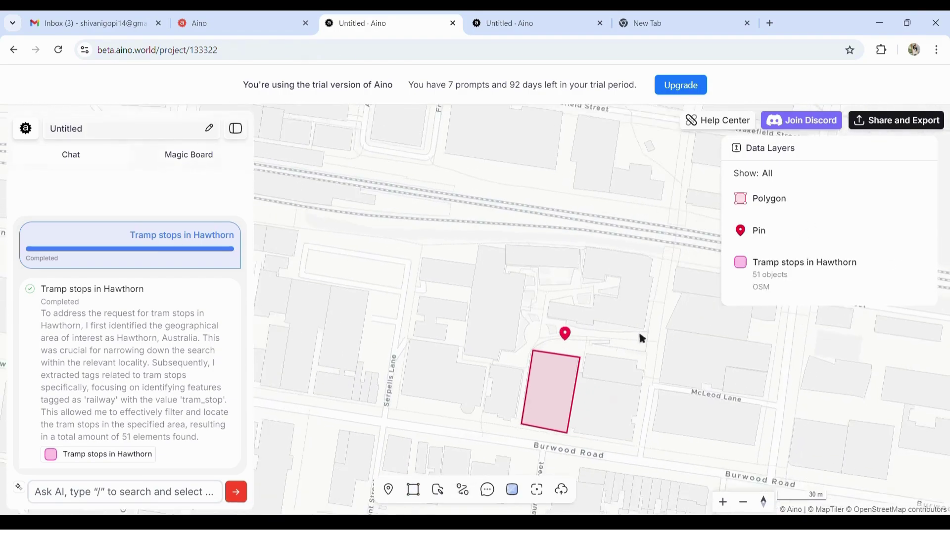
{"action": "left_click", "coordinate": [463, 490]}
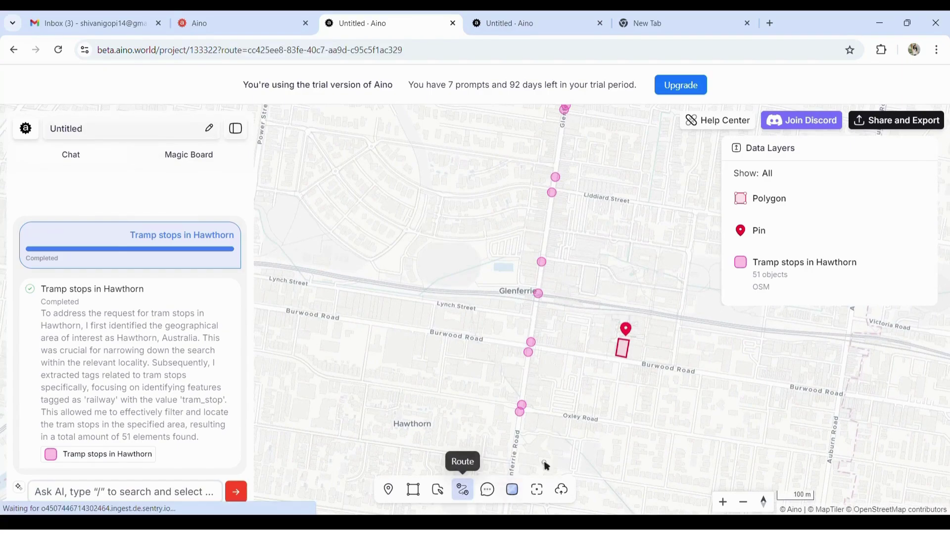
{"action": "left_click", "coordinate": [618, 339]}
{"action": "scroll", "coordinate": [611, 349], "scroll_direction": "down", "scroll_amount": 5}
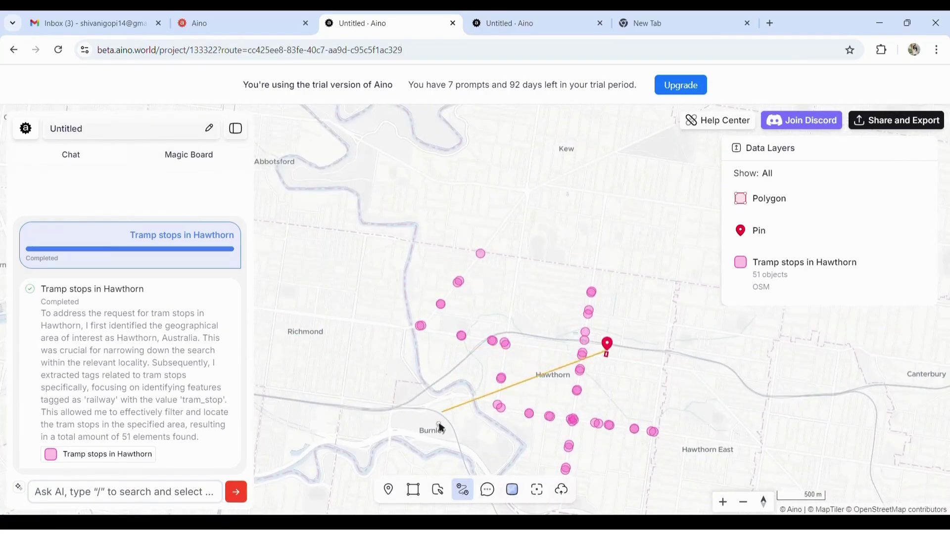
{"action": "scroll", "coordinate": [445, 435], "scroll_direction": "up", "scroll_amount": 5}
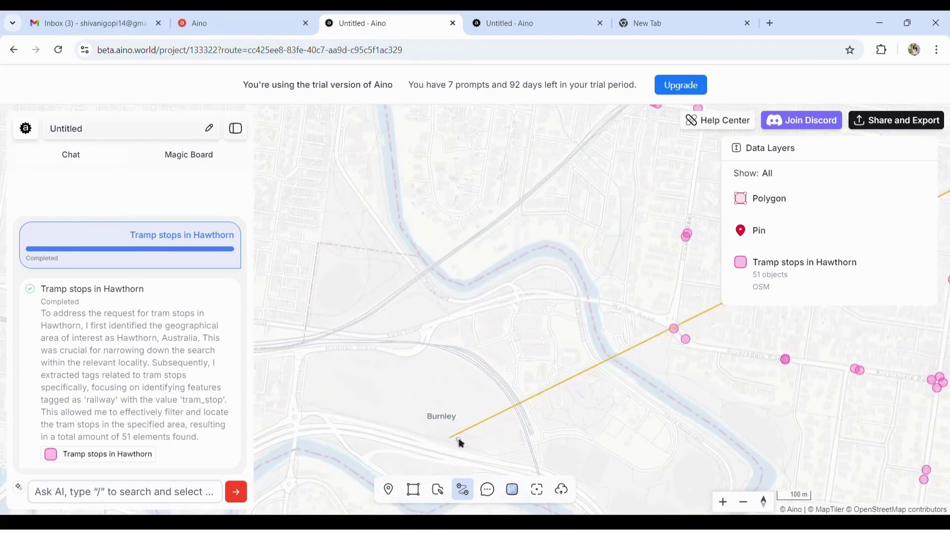
{"action": "left_click", "coordinate": [470, 446]}
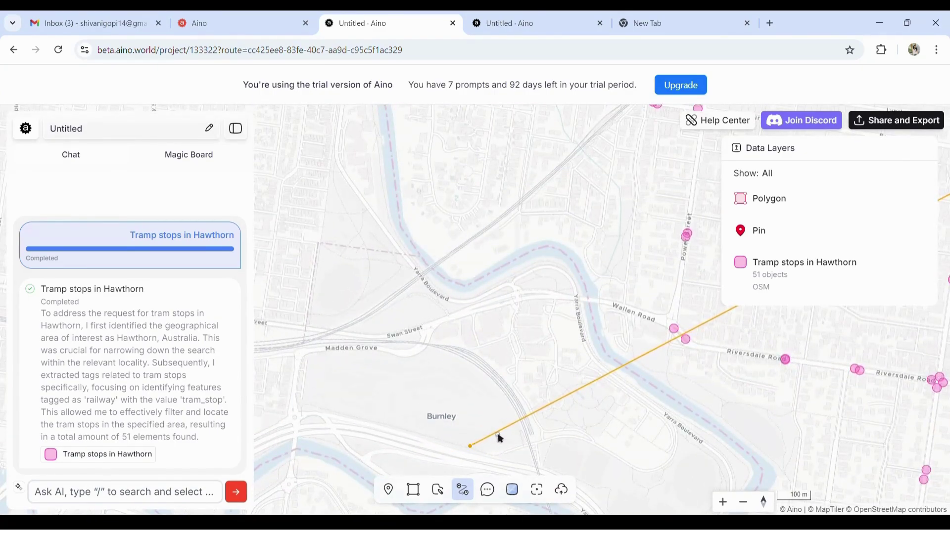
{"action": "key", "text": "Escape"}
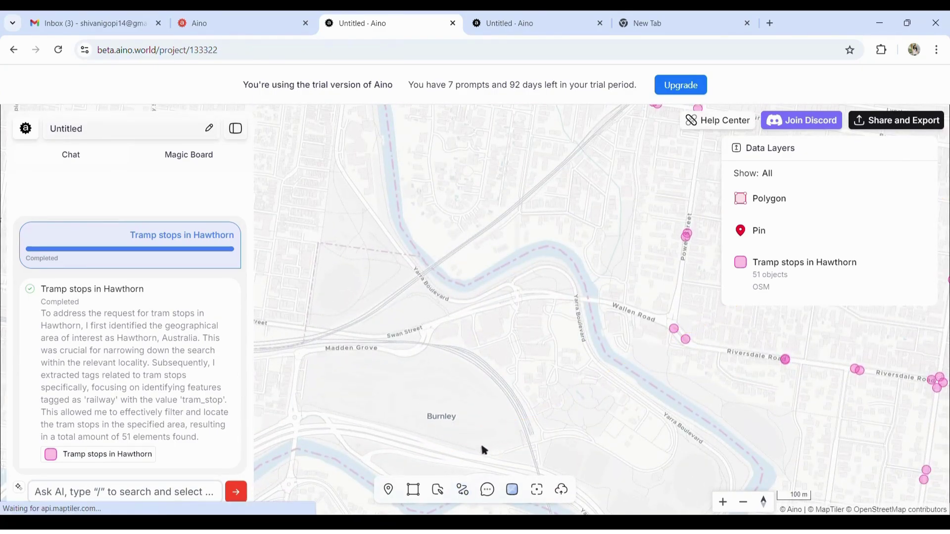
- Draw a straight route from Burnley to the site polygon beside the pin in Hawthorn
{"action": "left_click", "coordinate": [463, 490]}
{"action": "left_click", "coordinate": [443, 442]}
{"action": "scroll", "coordinate": [464, 394], "scroll_direction": "down", "scroll_amount": 3}
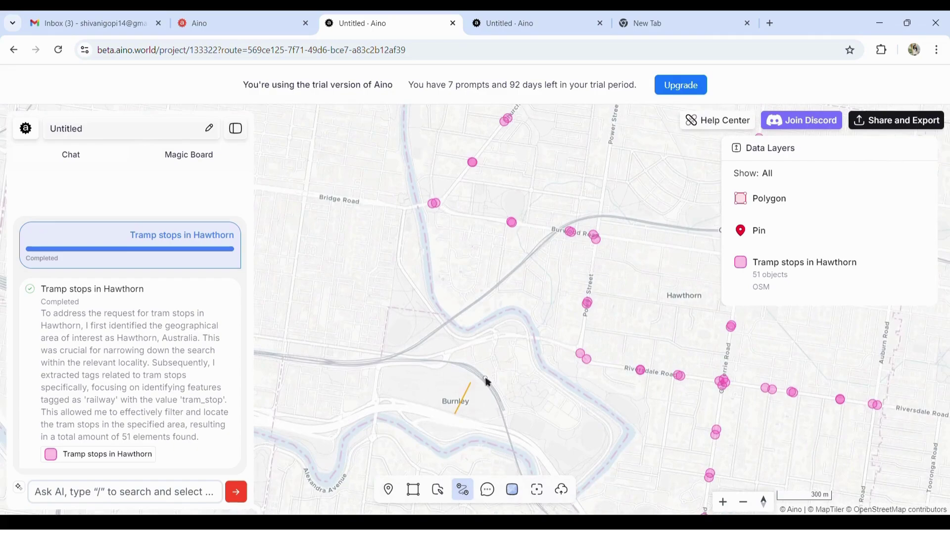
{"action": "scroll", "coordinate": [508, 377], "scroll_direction": "down", "scroll_amount": 2}
{"action": "scroll", "coordinate": [683, 301], "scroll_direction": "up", "scroll_amount": 2}
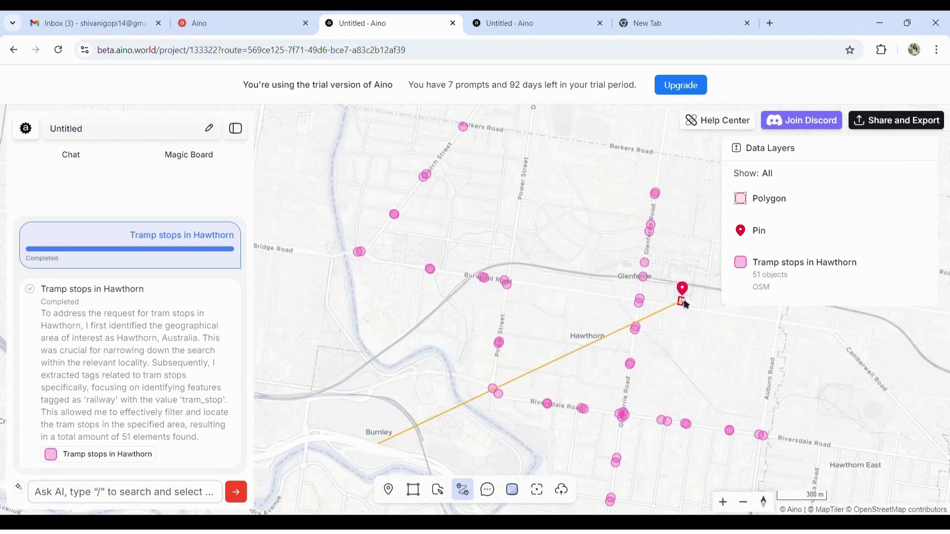
{"action": "left_click", "coordinate": [680, 302]}
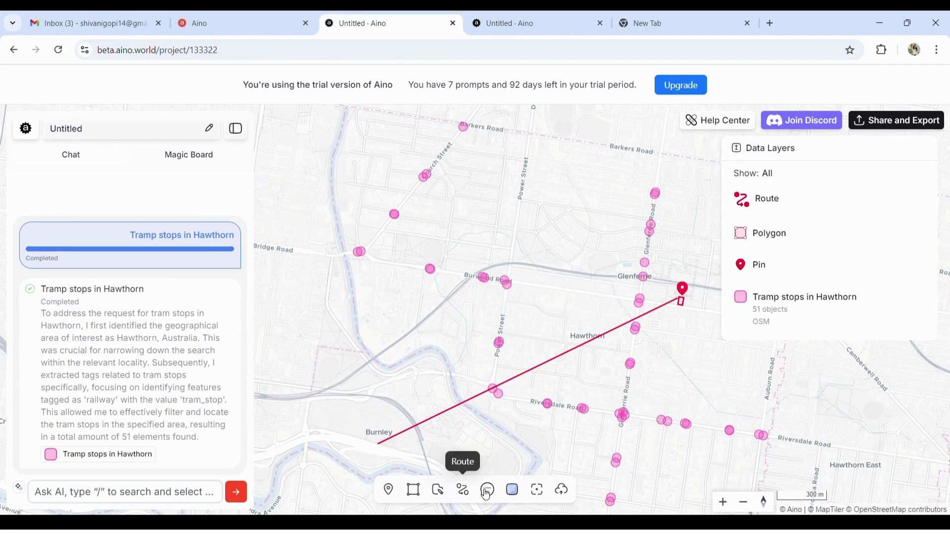
- Try the Simple basemap, switch to Burgundy, check the solid background color option and close the basemap styles
{"action": "left_click", "coordinate": [512, 490]}
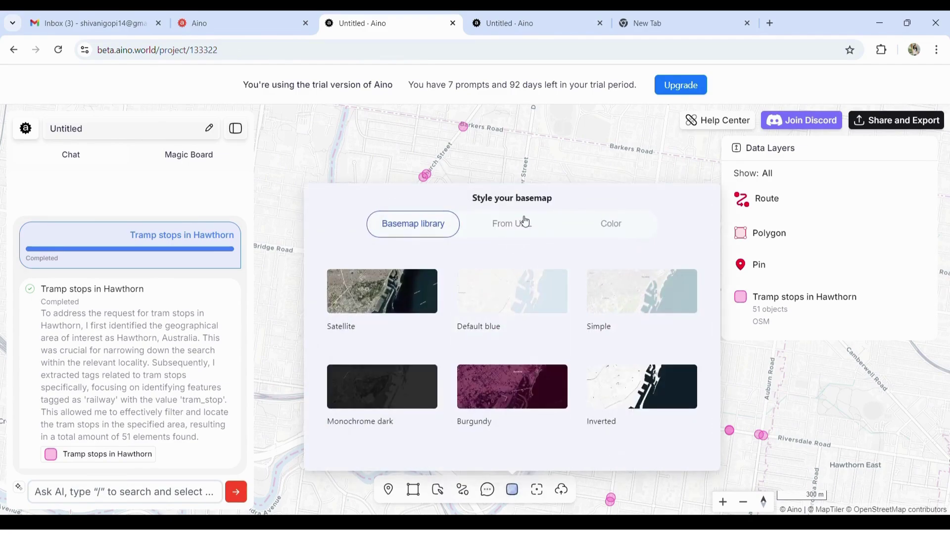
{"action": "left_click", "coordinate": [645, 309]}
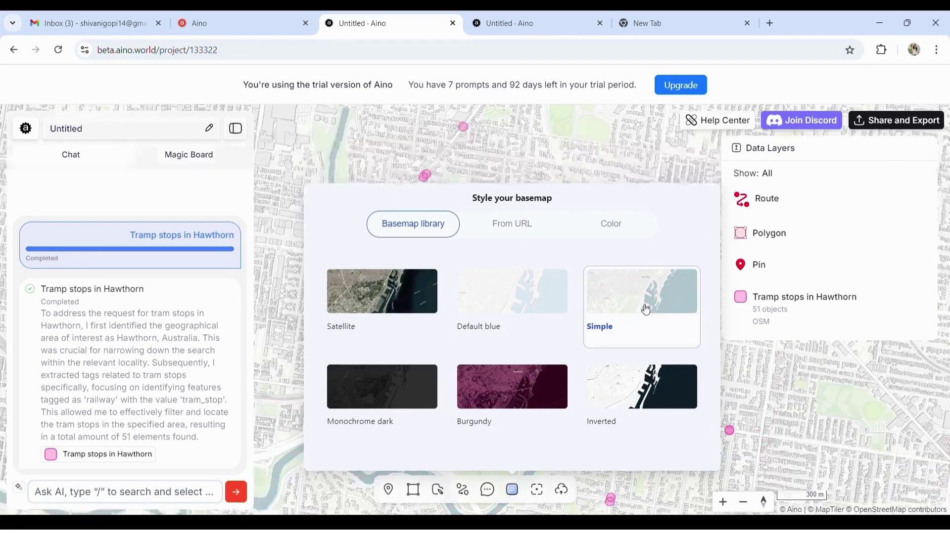
{"action": "left_click", "coordinate": [533, 401]}
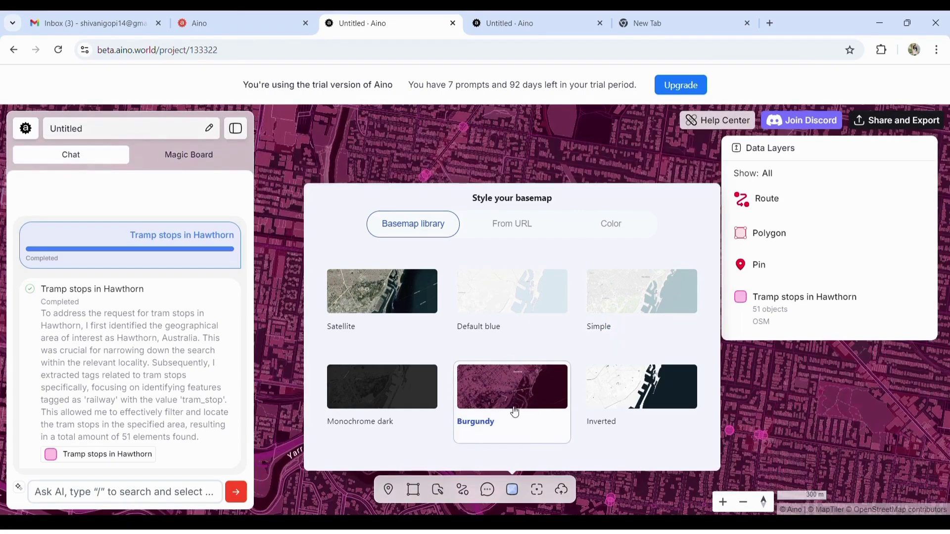
{"action": "left_click", "coordinate": [595, 224]}
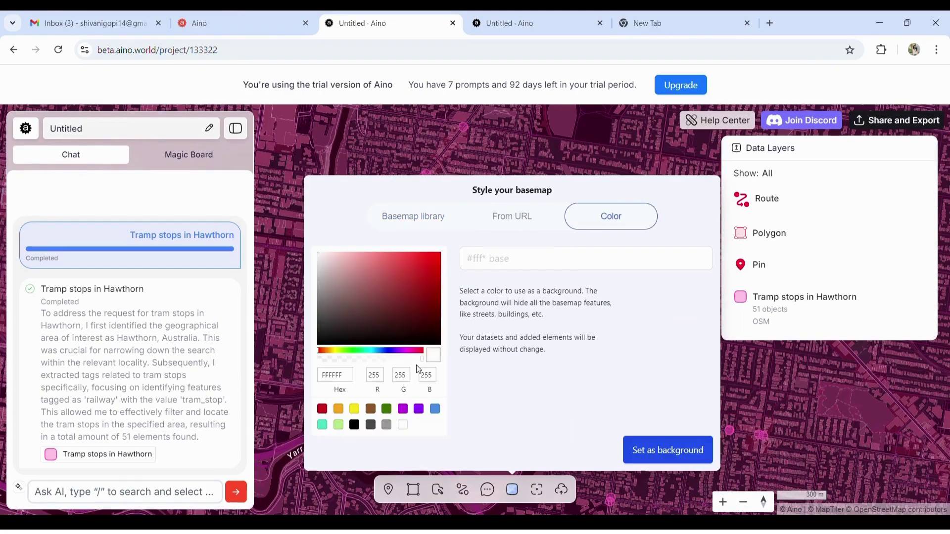
{"action": "left_click", "coordinate": [653, 451]}
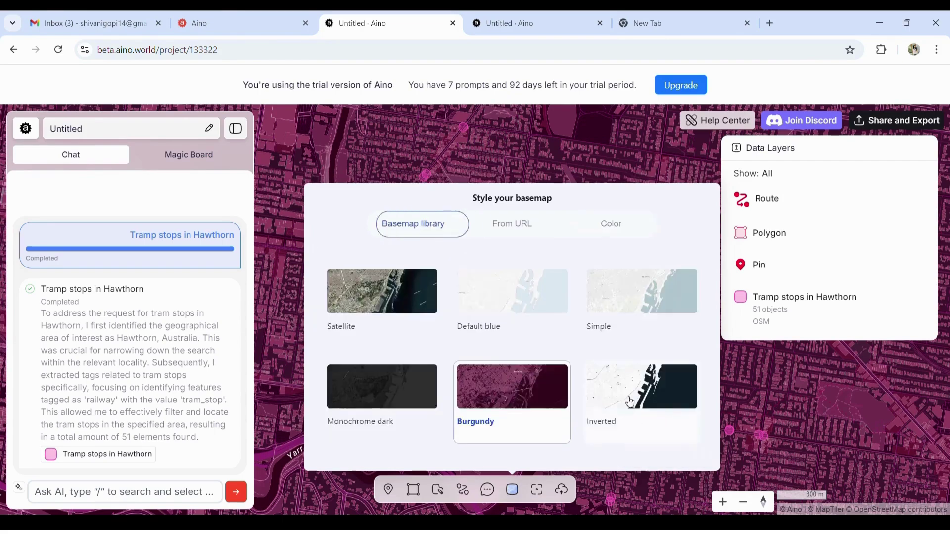
{"action": "left_click", "coordinate": [556, 165]}
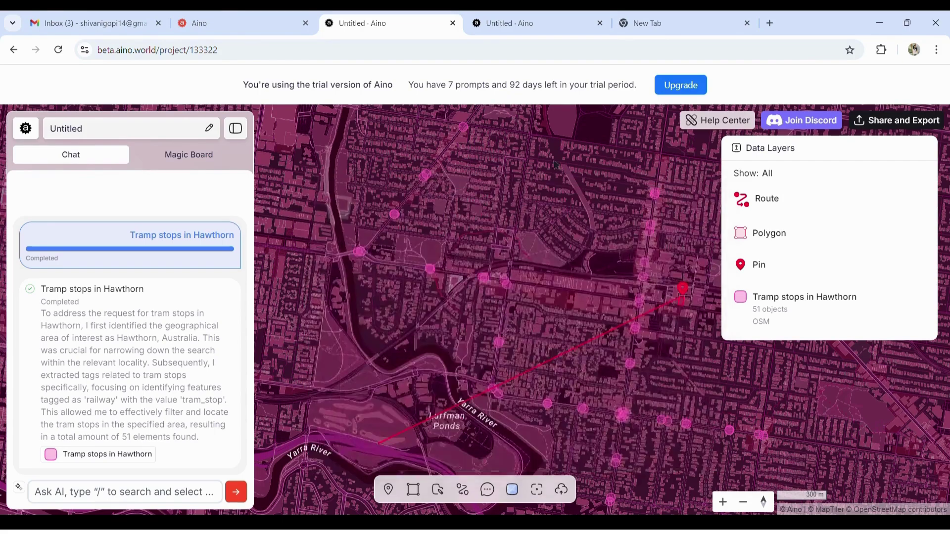
- Submit the AI prompt "Parks in 2km from Hawthorn" to map the nearby parks
{"action": "left_click_drag", "start_coordinate": [597, 390], "coordinate": [554, 374]}
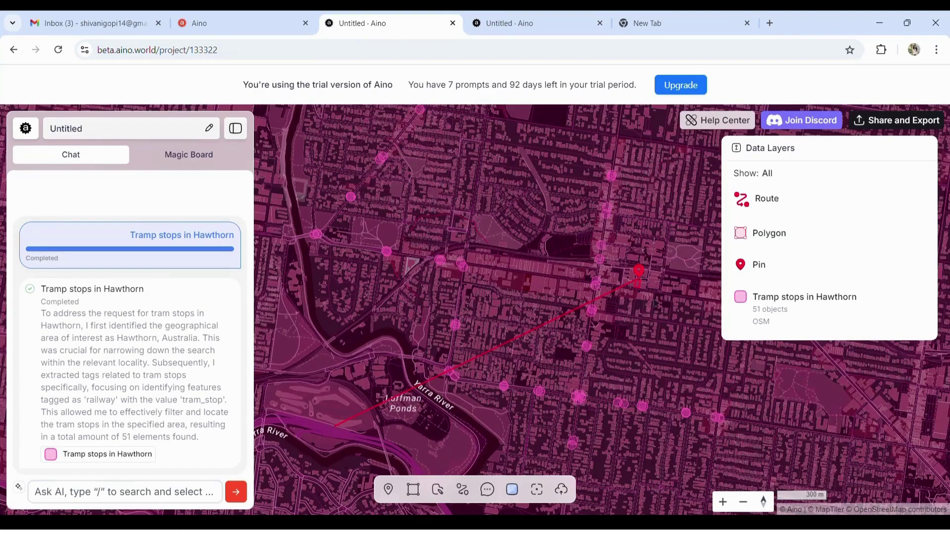
{"action": "scroll", "coordinate": [654, 302], "scroll_direction": "up", "scroll_amount": 5}
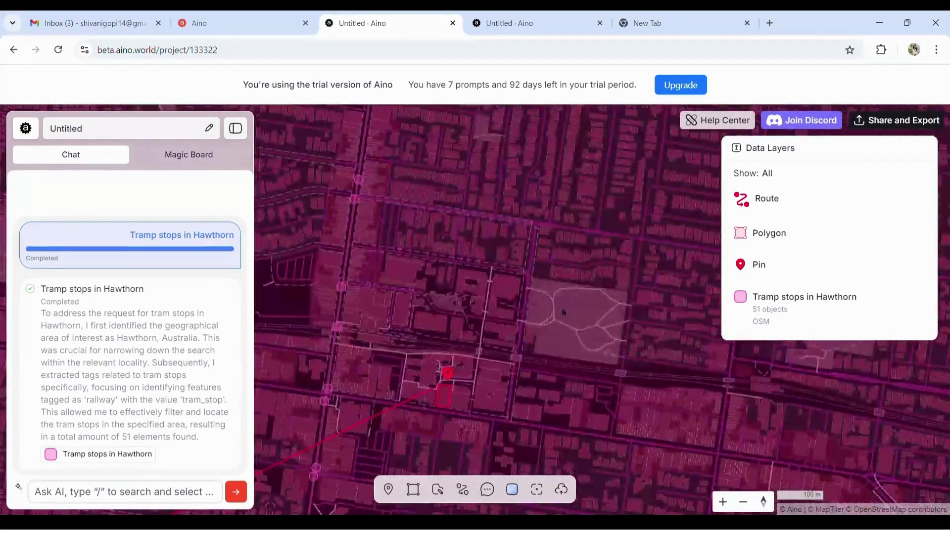
{"action": "left_click", "coordinate": [115, 491]}
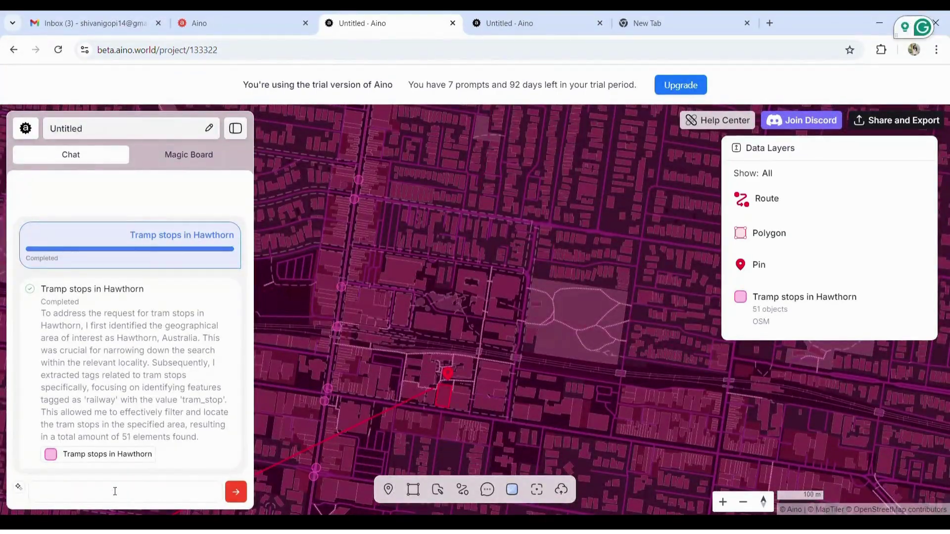
{"action": "type", "text": "Parks in 2km from Hawthorn"}
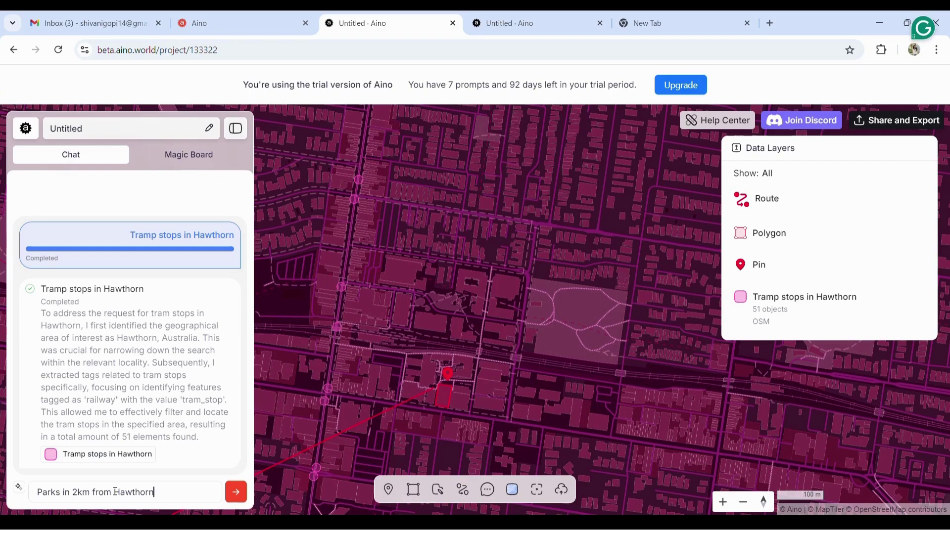
{"action": "key", "text": "Return"}
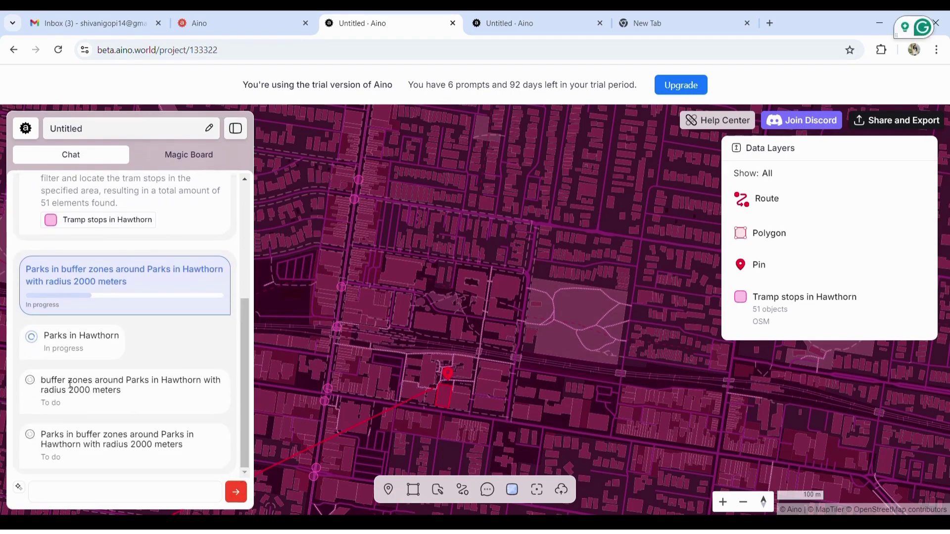
{"action": "left_click", "coordinate": [32, 384]}
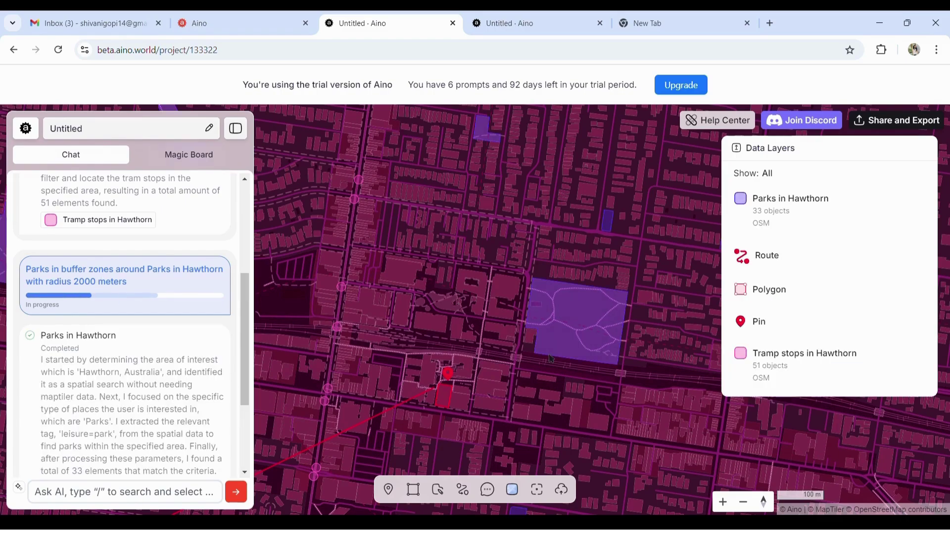
- Review the AI's buffer explanation and hide the 2000-meter buffer zones layer around the Hawthorn parks
{"action": "scroll", "coordinate": [547, 310], "scroll_direction": "down", "scroll_amount": 5}
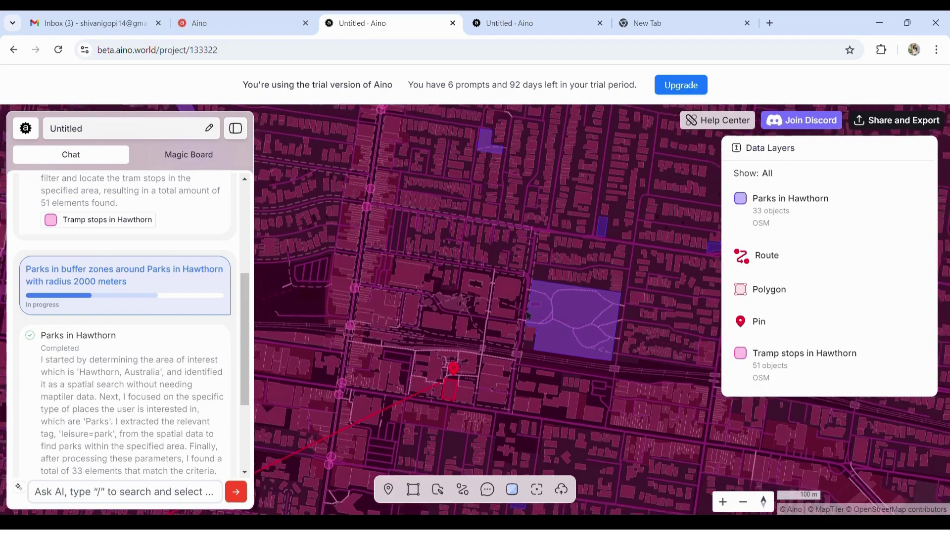
{"action": "scroll", "coordinate": [547, 311], "scroll_direction": "down", "scroll_amount": 5}
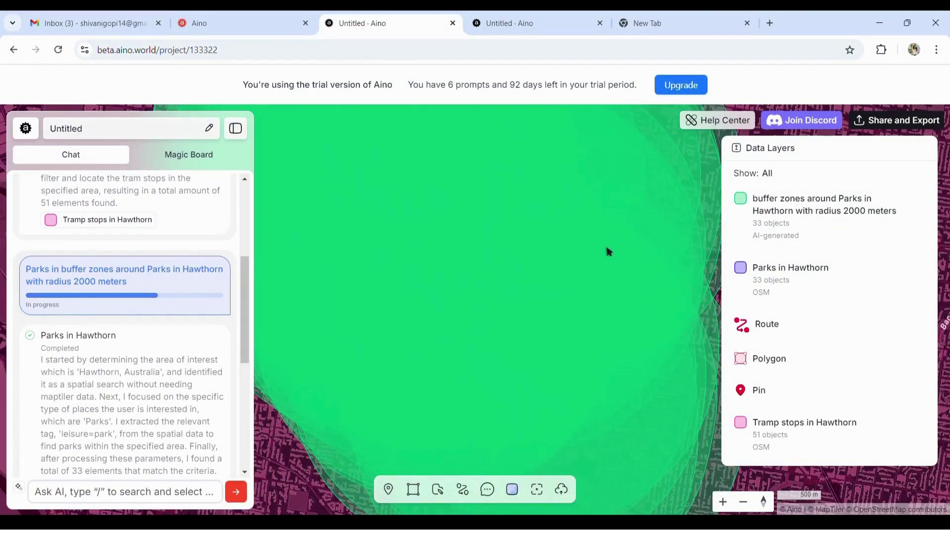
{"action": "left_click_drag", "start_coordinate": [244, 305], "coordinate": [248, 428]}
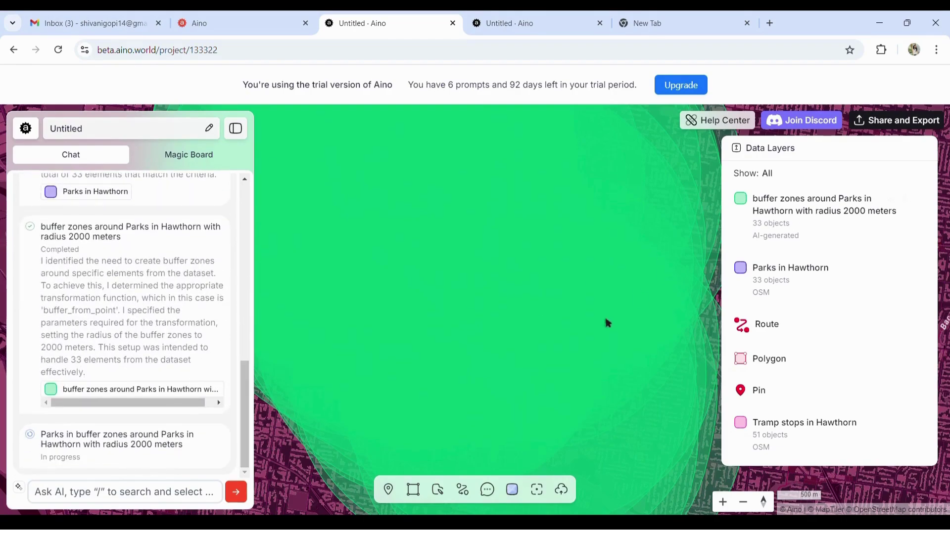
{"action": "left_click", "coordinate": [891, 198]}
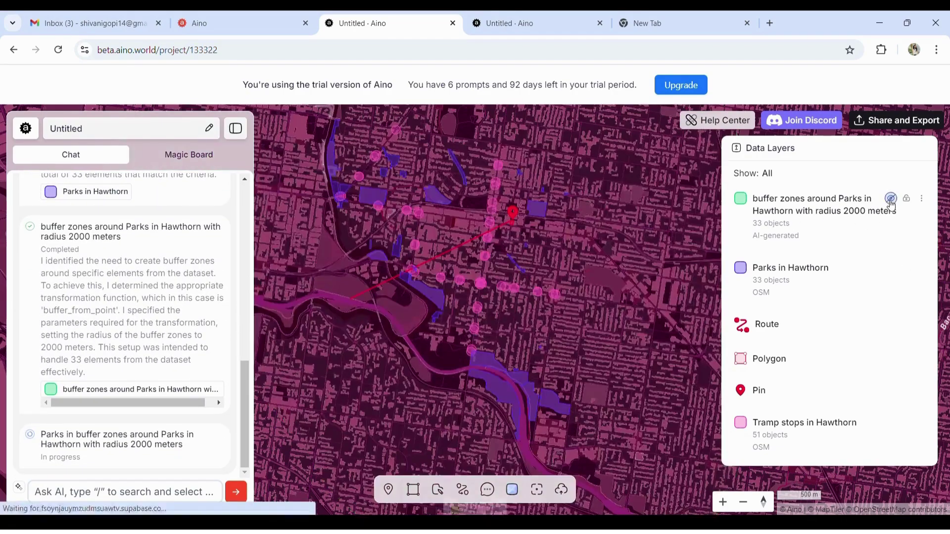
{"action": "scroll", "coordinate": [467, 197], "scroll_direction": "up", "scroll_amount": 10}
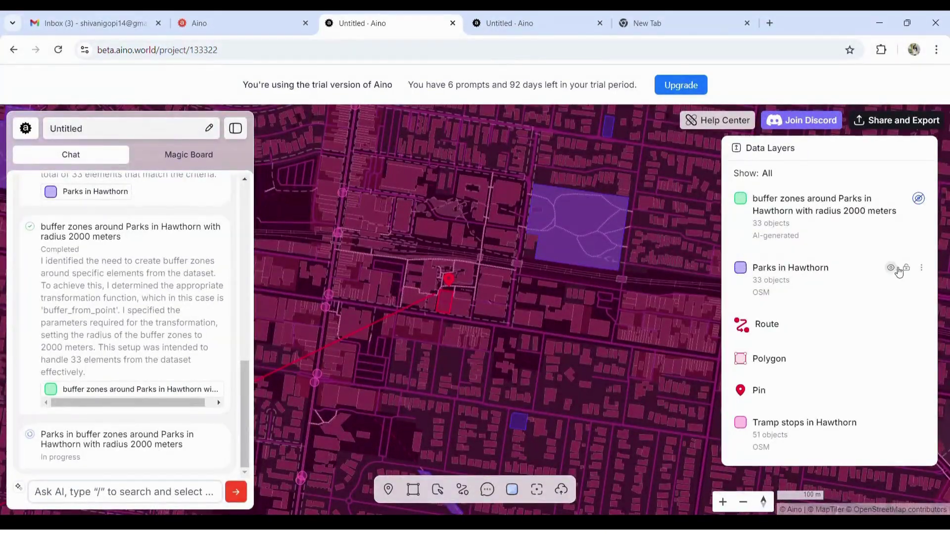
- Look at the editable info of the Parks in Hawthorn layer and close it without changes
{"action": "left_click", "coordinate": [921, 268]}
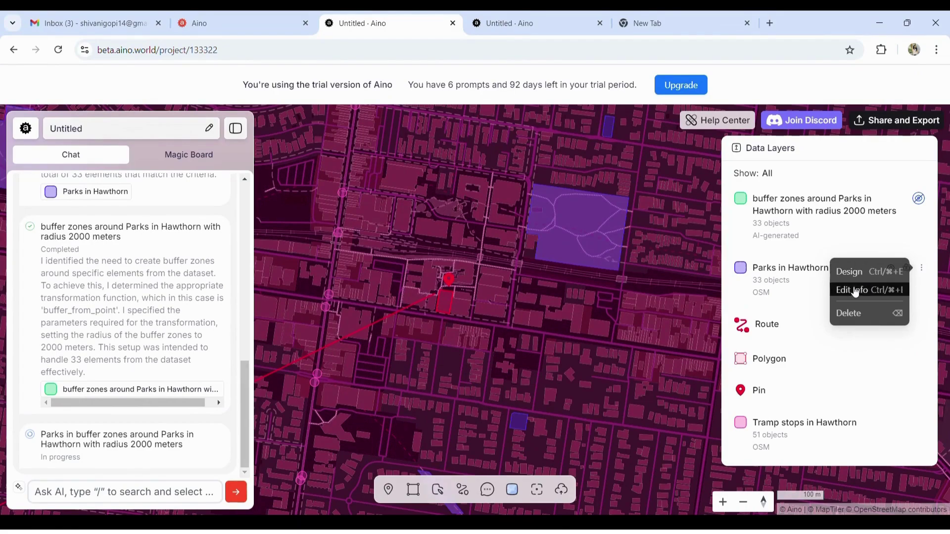
{"action": "left_click", "coordinate": [854, 290]}
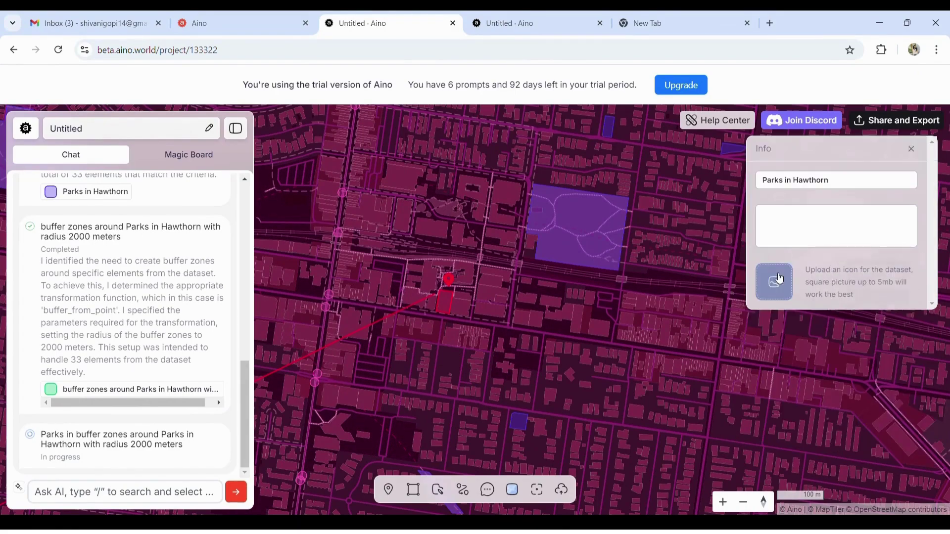
{"action": "left_click", "coordinate": [910, 148]}
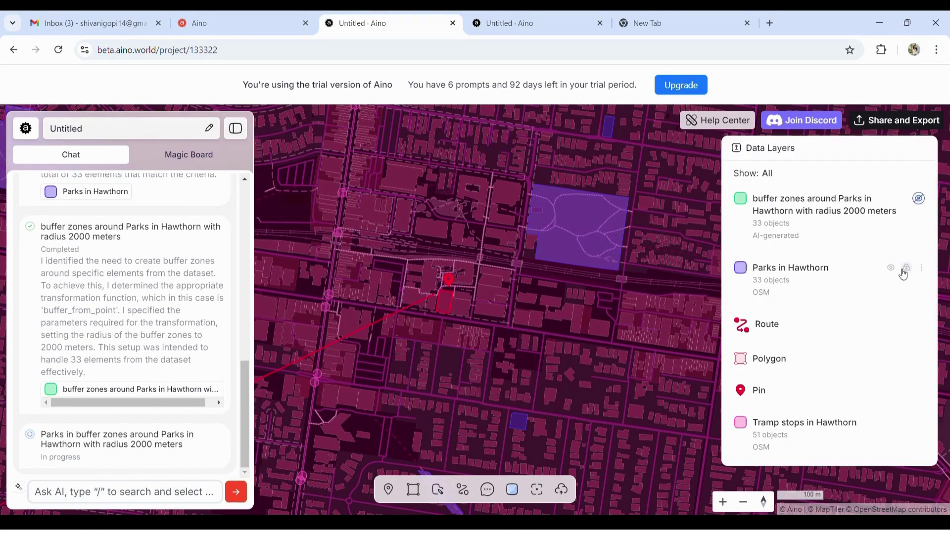
- Set the fill of the Parks in Hawthorn layer to light green 98E374 at 100% opacity
{"action": "left_click", "coordinate": [921, 267]}
{"action": "left_click", "coordinate": [866, 275]}
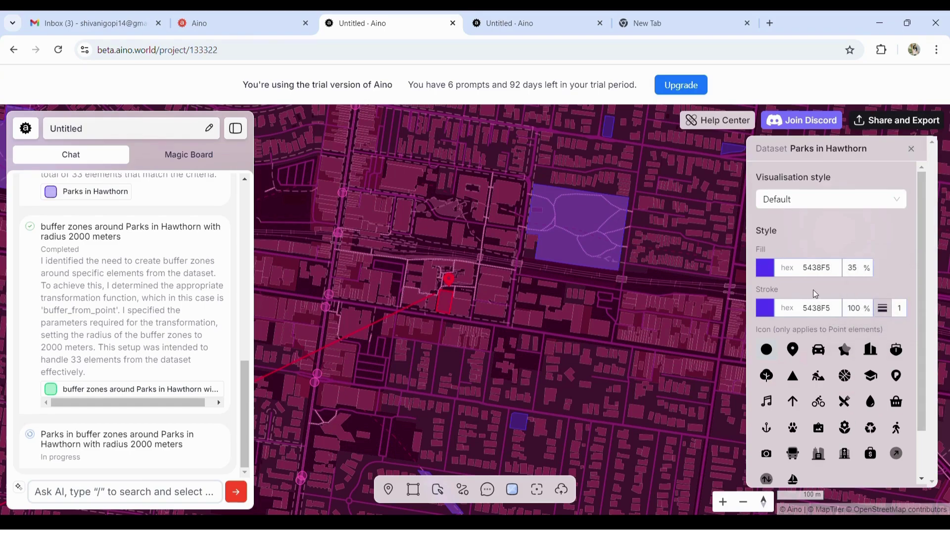
{"action": "left_click", "coordinate": [762, 274]}
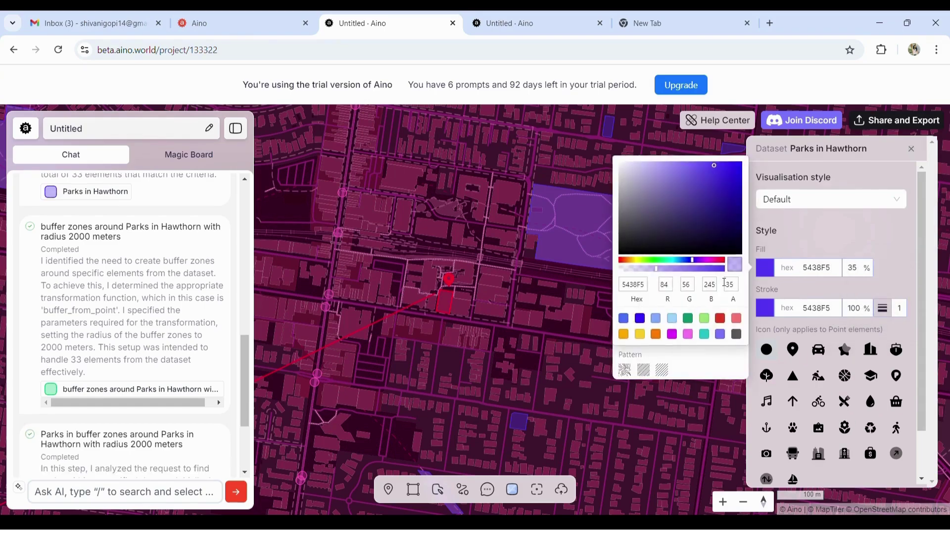
{"action": "left_click", "coordinate": [704, 317]}
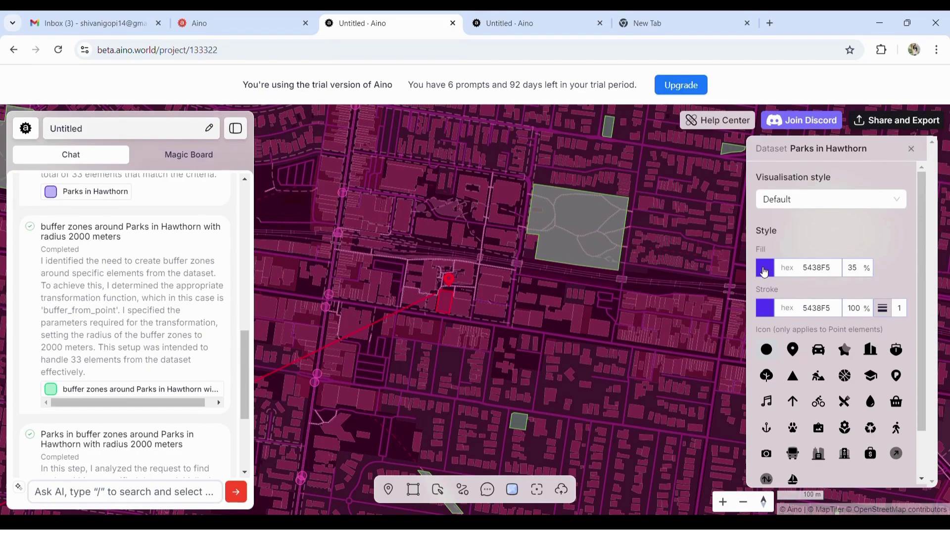
{"action": "double_click", "coordinate": [764, 272]}
{"action": "left_click", "coordinate": [765, 271]}
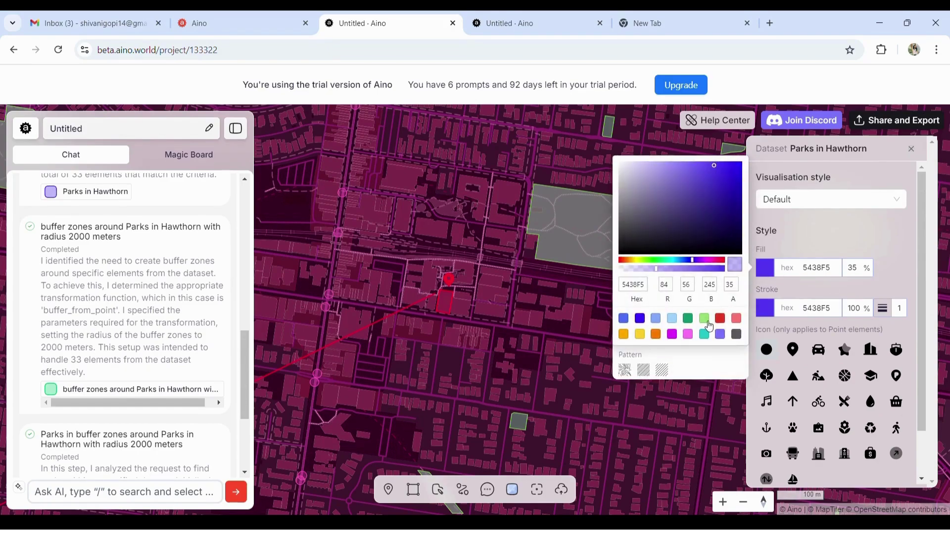
{"action": "left_click", "coordinate": [704, 319]}
{"action": "left_click", "coordinate": [697, 190]}
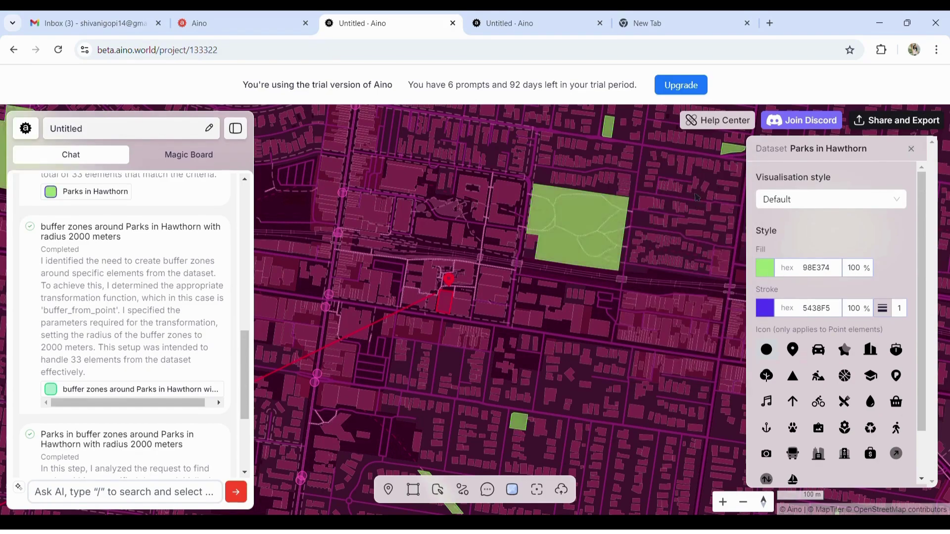
- Set the stroke of the Parks in Hawthorn layer to blue 3E0EFF with a width of 2
{"action": "left_click", "coordinate": [764, 311]}
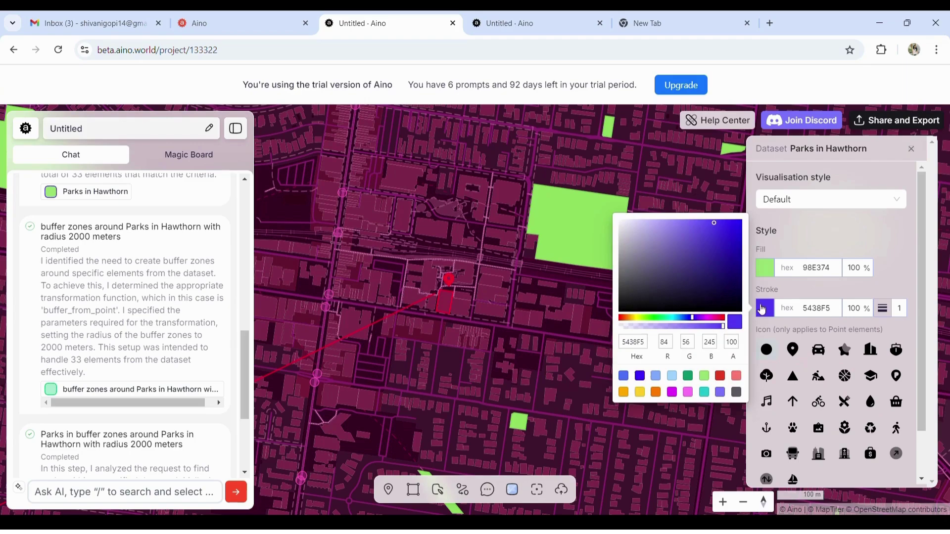
{"action": "left_click", "coordinate": [639, 391]}
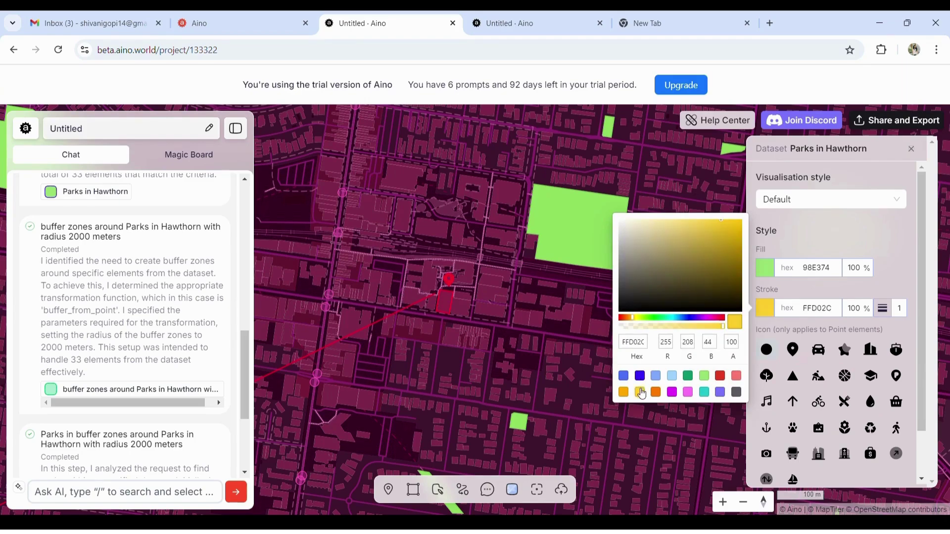
{"action": "left_click", "coordinate": [640, 377]}
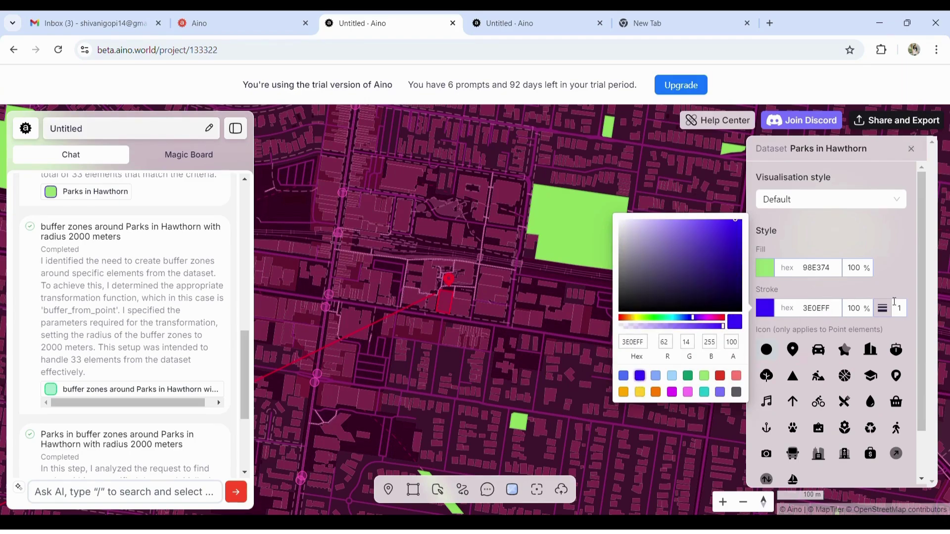
{"action": "left_click", "coordinate": [893, 305]}
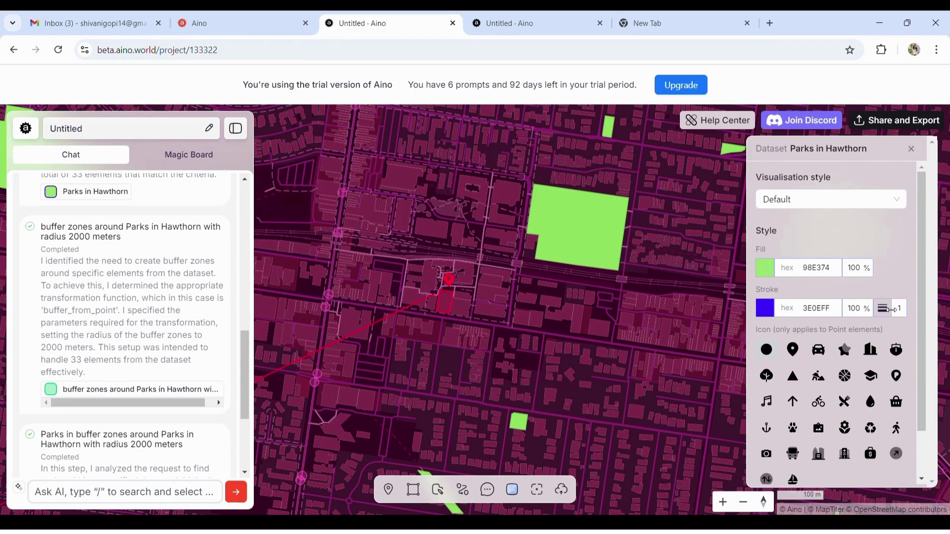
{"action": "left_click", "coordinate": [900, 309]}
{"action": "type", "text": "2"}
{"action": "key", "text": "Return"}
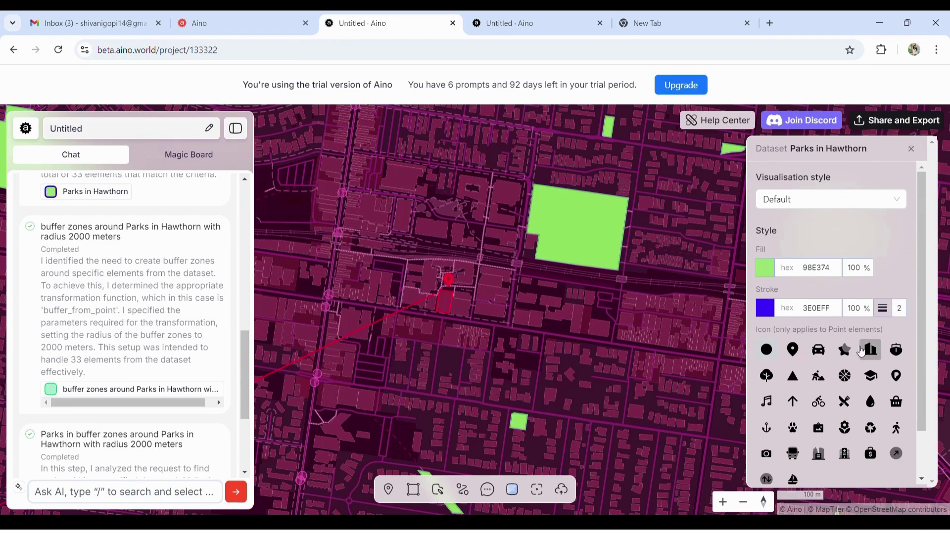
- Choose the tree icon for point elements in the Parks in Hawthorn layer
{"action": "left_click", "coordinate": [765, 375]}
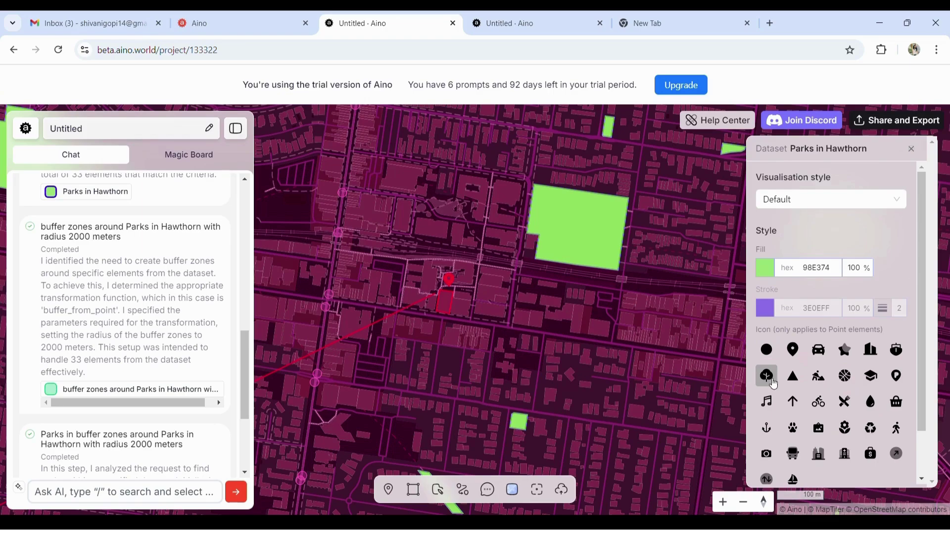
{"action": "scroll", "coordinate": [845, 346], "scroll_direction": "down", "scroll_amount": 1}
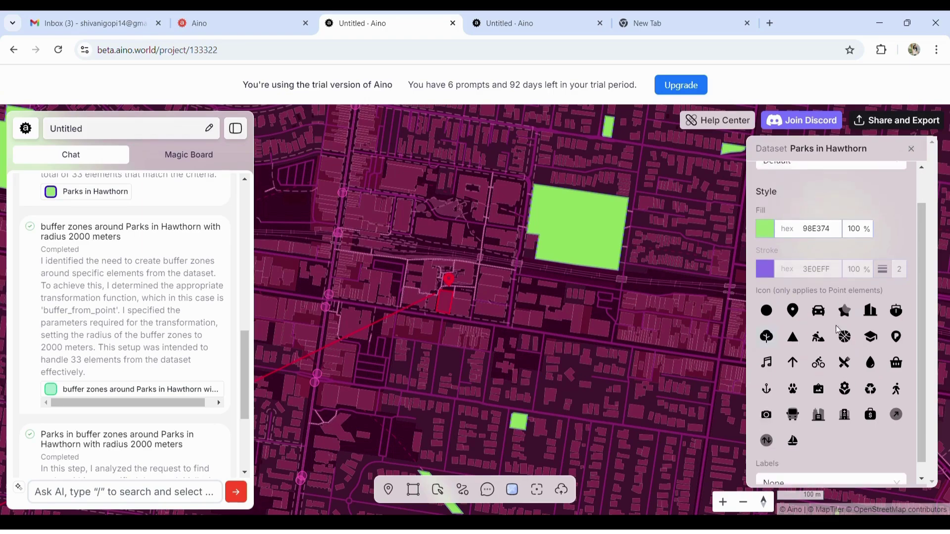
{"action": "scroll", "coordinate": [816, 445], "scroll_direction": "up", "scroll_amount": 1}
{"action": "scroll", "coordinate": [841, 445], "scroll_direction": "down", "scroll_amount": 1}
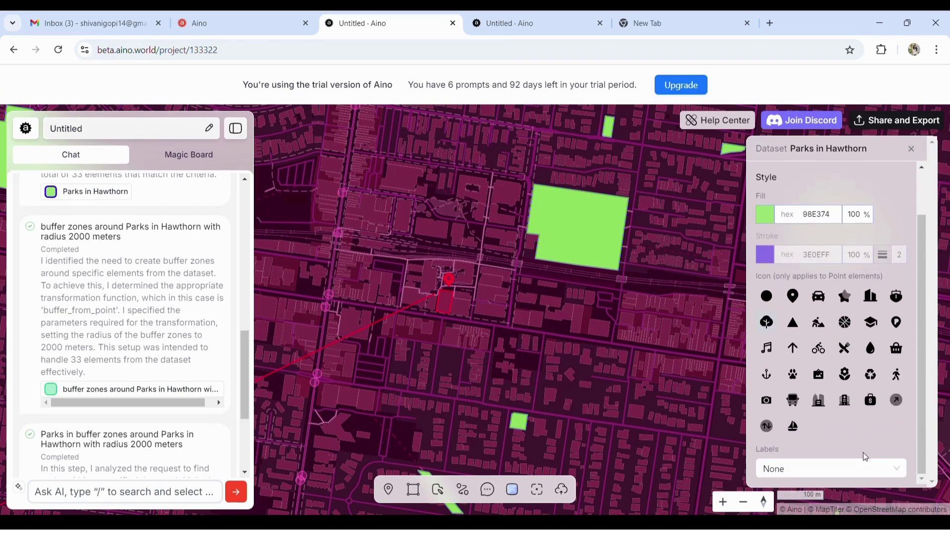
- Check the label attributes available for the Parks in Hawthorn layer, keep None and close its design settings
{"action": "left_click", "coordinate": [865, 468]}
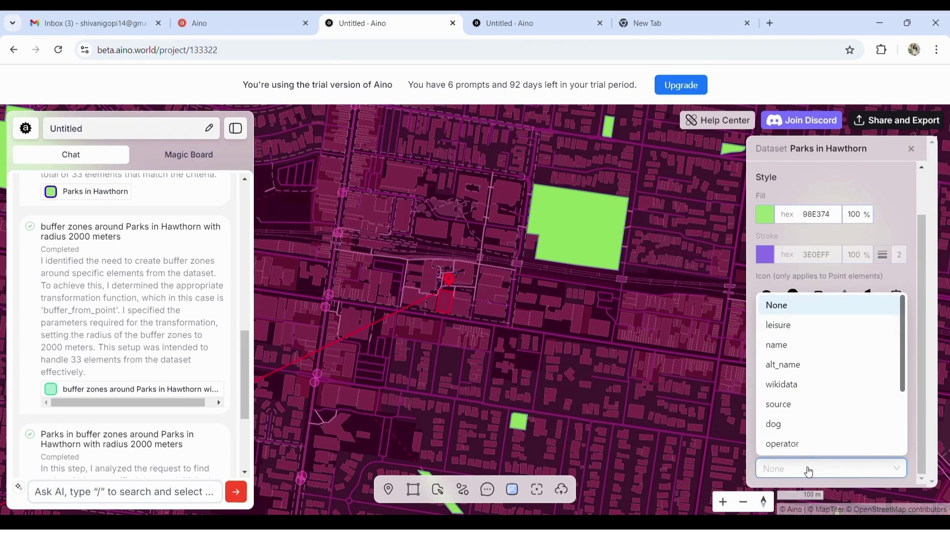
{"action": "left_click", "coordinate": [804, 469]}
{"action": "left_click", "coordinate": [794, 468]}
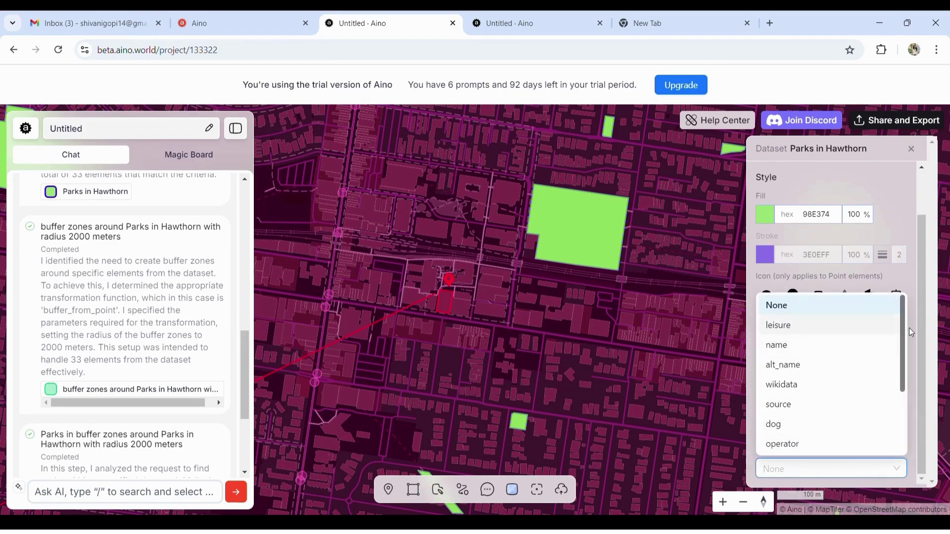
{"action": "left_click_drag", "start_coordinate": [903, 339], "coordinate": [898, 401]}
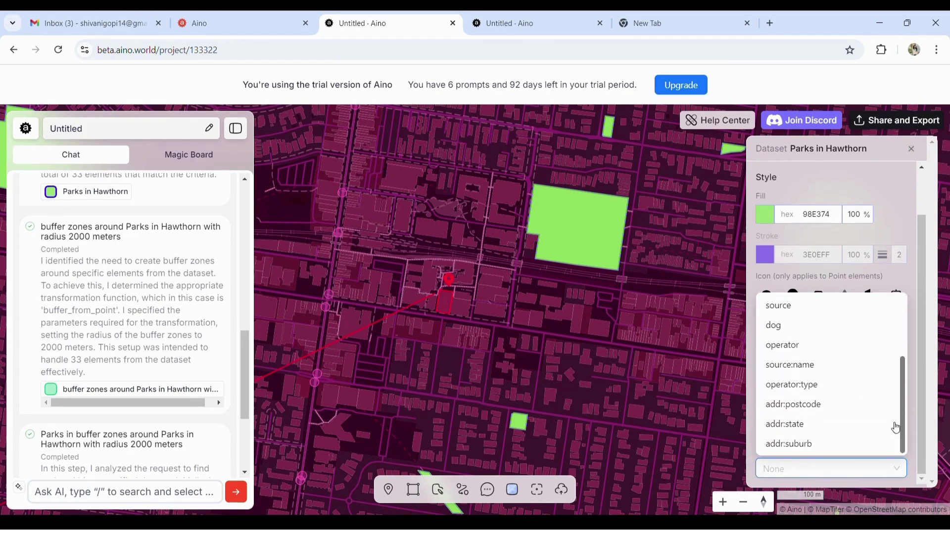
{"action": "left_click", "coordinate": [913, 300]}
{"action": "scroll", "coordinate": [888, 188], "scroll_direction": "up", "scroll_amount": 1}
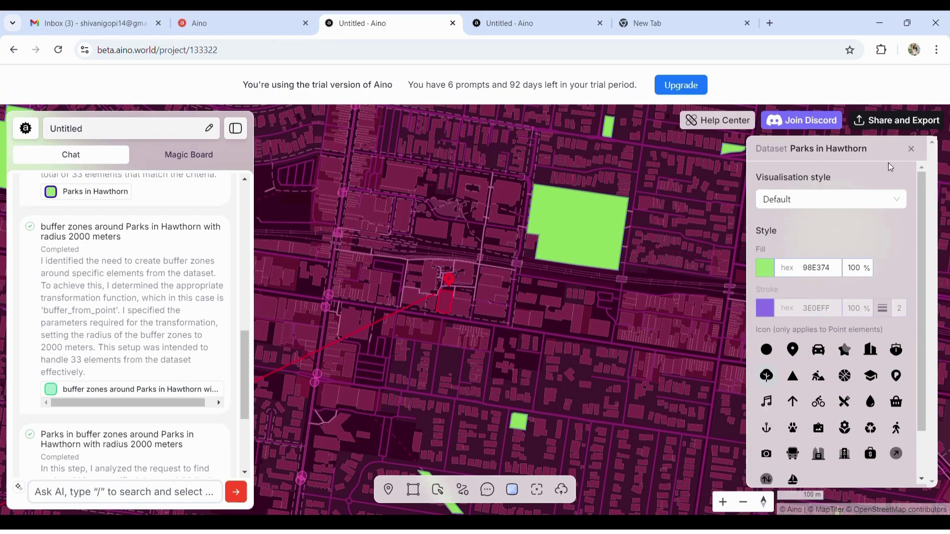
{"action": "left_click", "coordinate": [911, 149]}
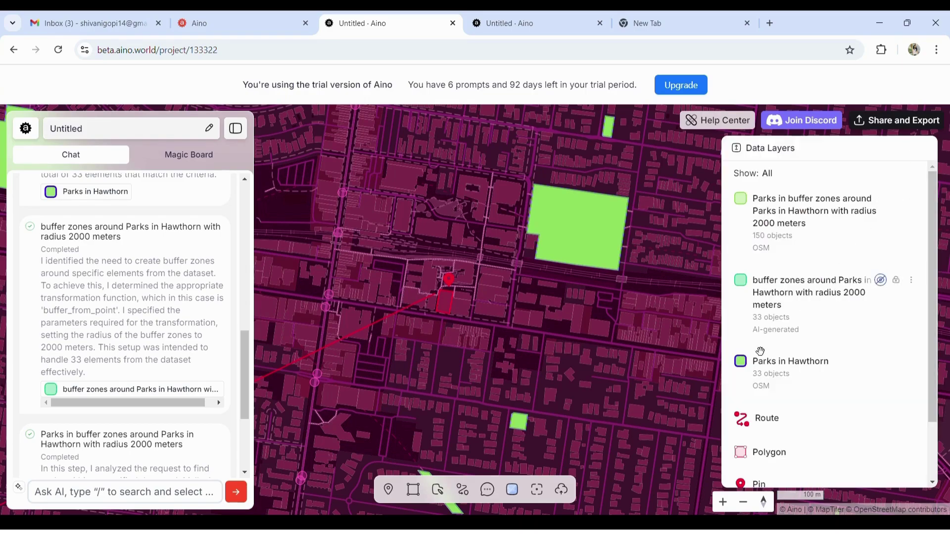
- Examine how the parks are distributed on the map, from the whole buffer area down to the site
{"action": "left_click", "coordinate": [882, 362]}
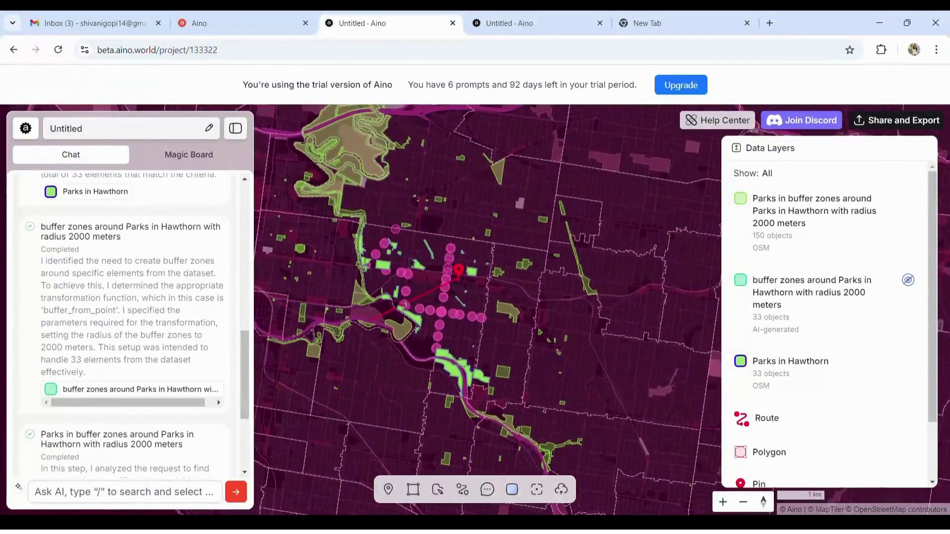
{"action": "scroll", "coordinate": [477, 298], "scroll_direction": "down", "scroll_amount": 3}
{"action": "scroll", "coordinate": [476, 298], "scroll_direction": "up", "scroll_amount": 3}
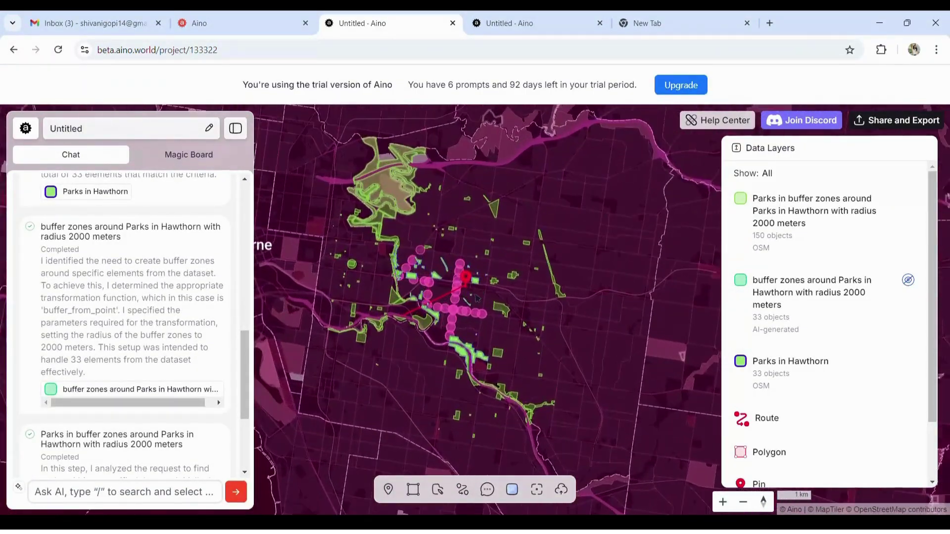
{"action": "scroll", "coordinate": [477, 298], "scroll_direction": "up", "scroll_amount": 5}
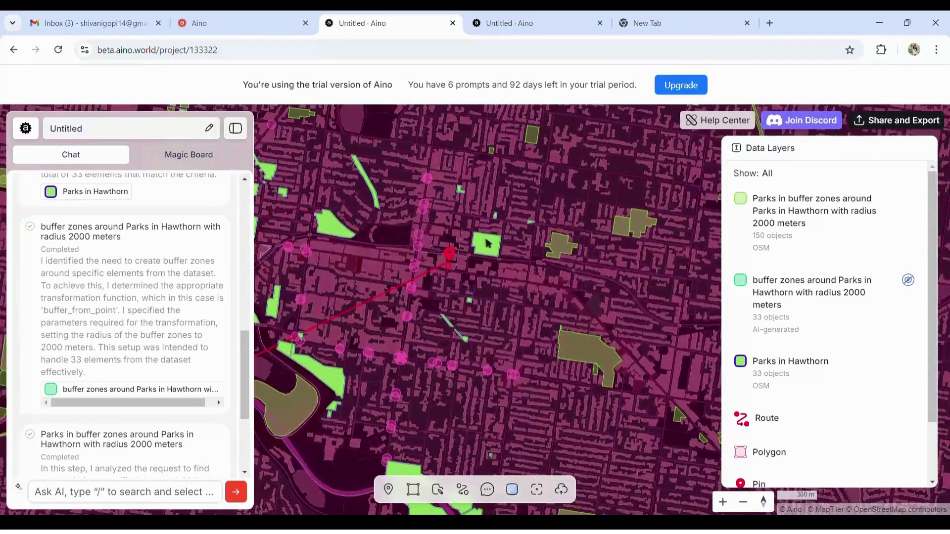
{"action": "scroll", "coordinate": [488, 244], "scroll_direction": "up", "scroll_amount": 2}
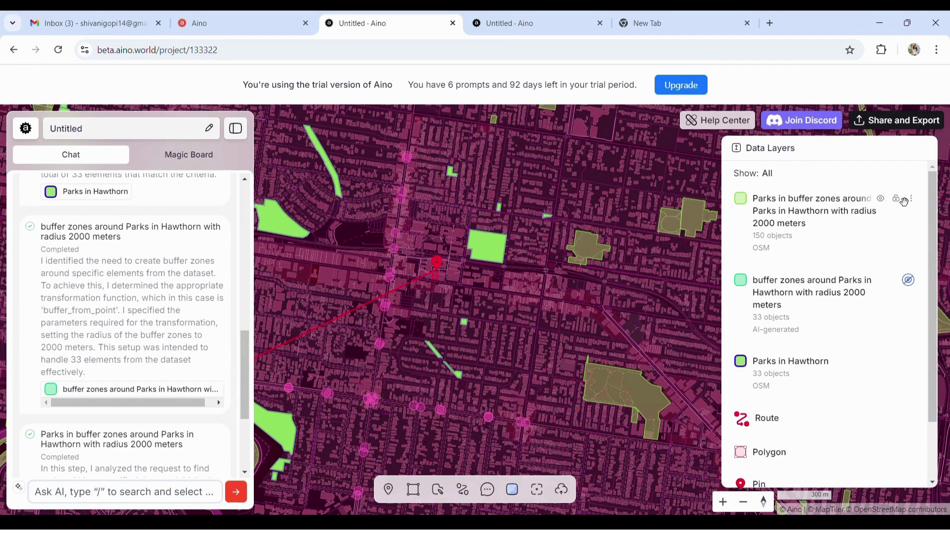
- Try a 41% fill opacity on the layer of parks within the 2000-meter buffer zones, check its other style options and close the settings
{"action": "left_click", "coordinate": [905, 199]}
{"action": "left_click", "coordinate": [840, 202]}
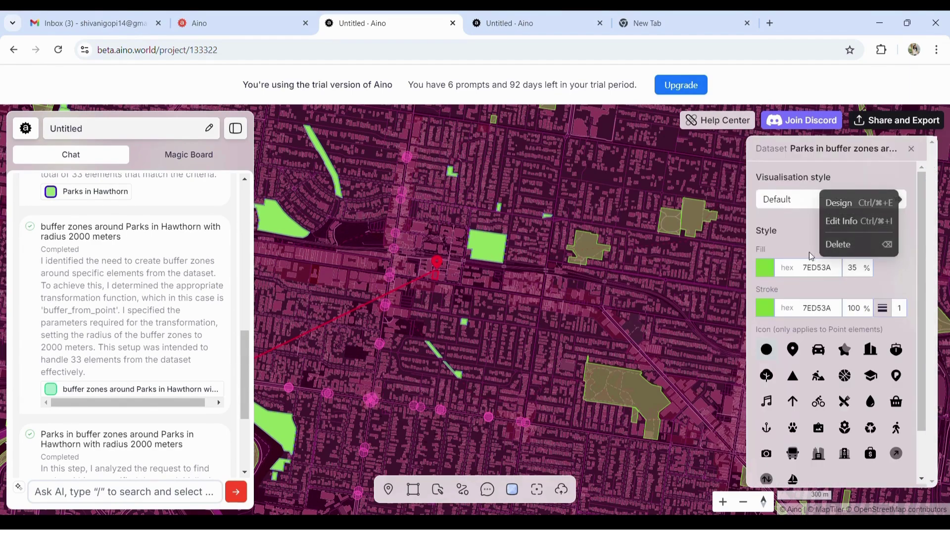
{"action": "left_click", "coordinate": [764, 267]}
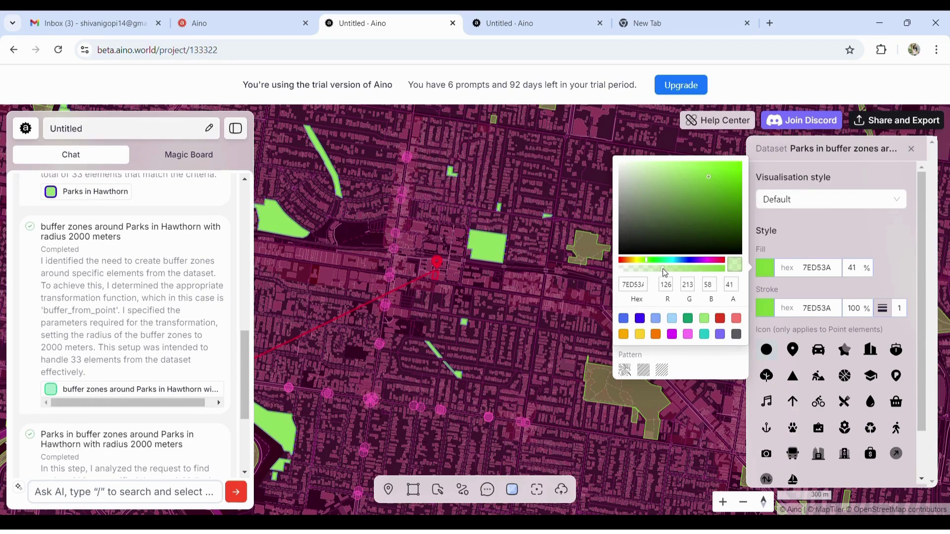
{"action": "key", "text": "Escape"}
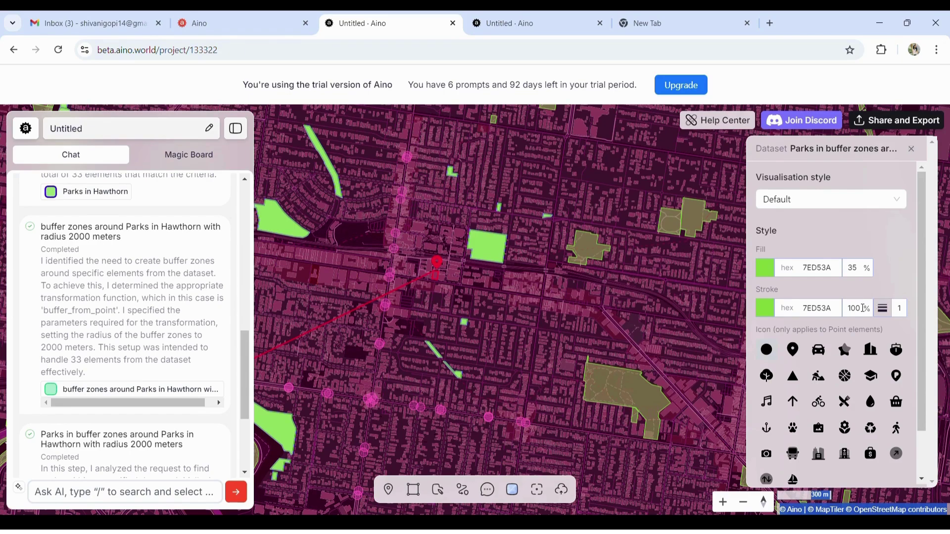
{"action": "left_click", "coordinate": [858, 308]}
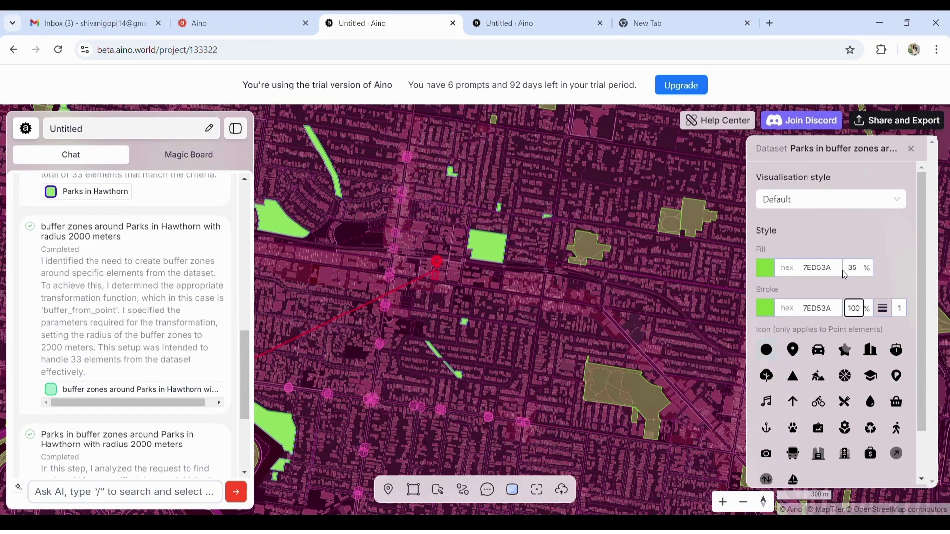
{"action": "scroll", "coordinate": [909, 216], "scroll_direction": "down", "scroll_amount": 2}
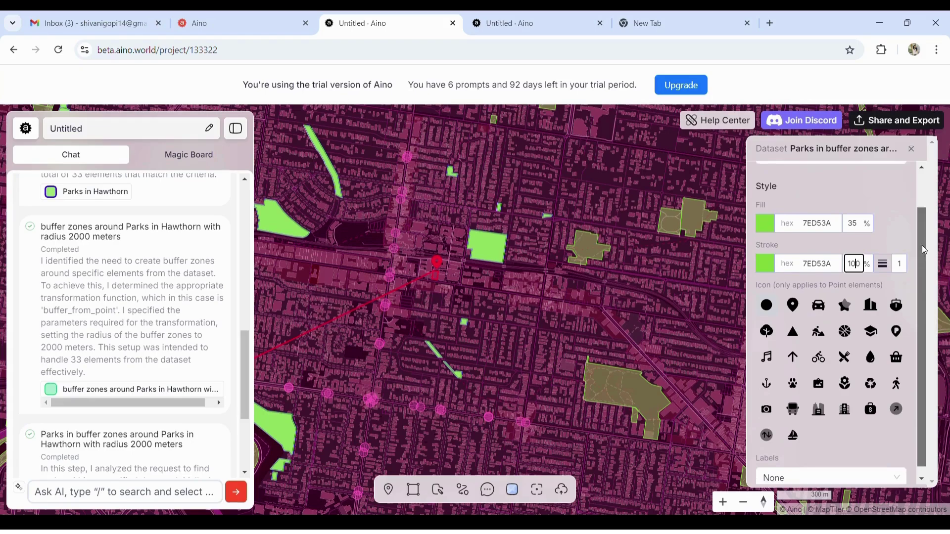
{"action": "left_click", "coordinate": [910, 149]}
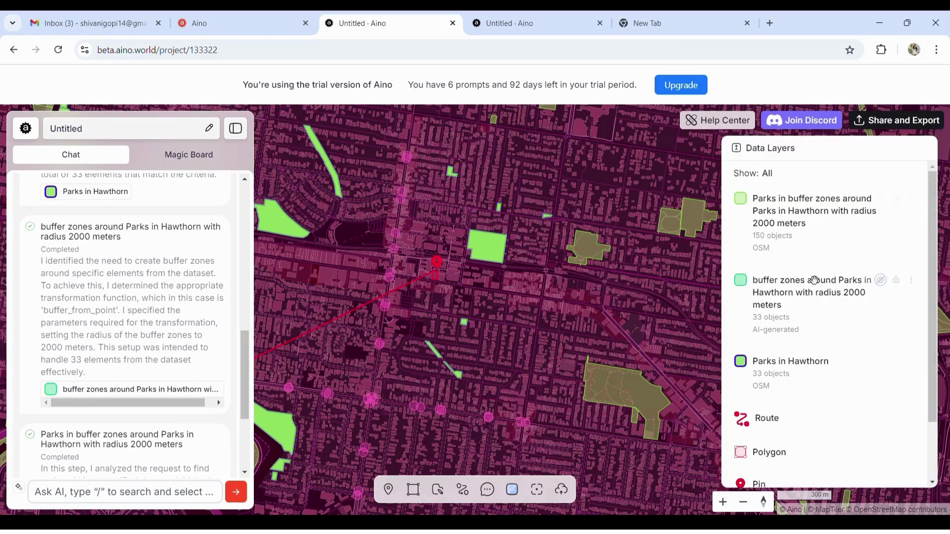
- Open the design settings of the 2000-meter buffer zones layer and review its fill, stroke, icon and label options
{"action": "scroll", "coordinate": [813, 297], "scroll_direction": "down", "scroll_amount": 2}
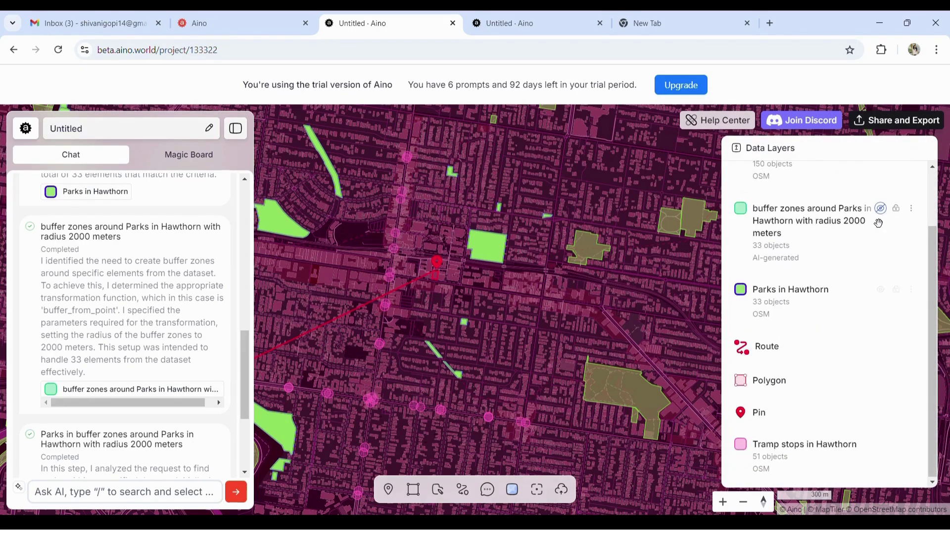
{"action": "left_click", "coordinate": [910, 208]}
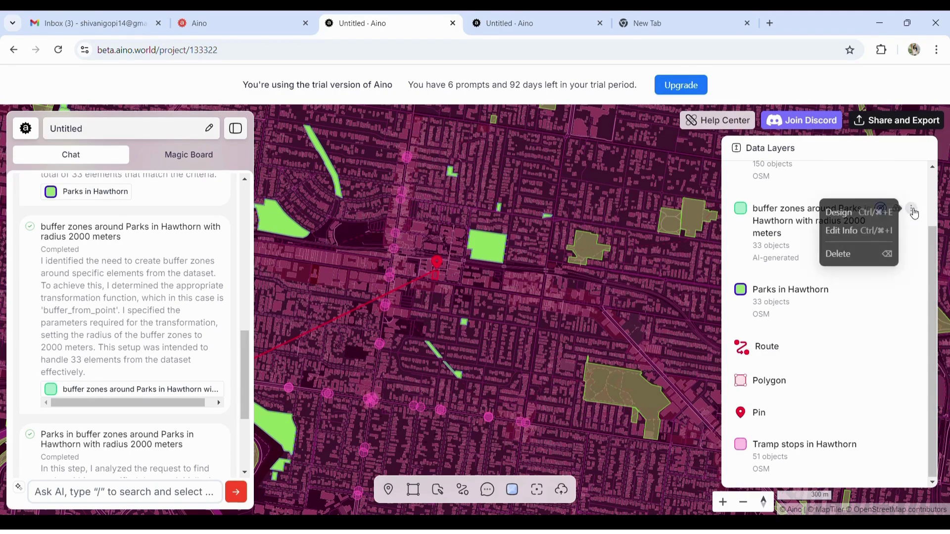
{"action": "left_click", "coordinate": [840, 221]}
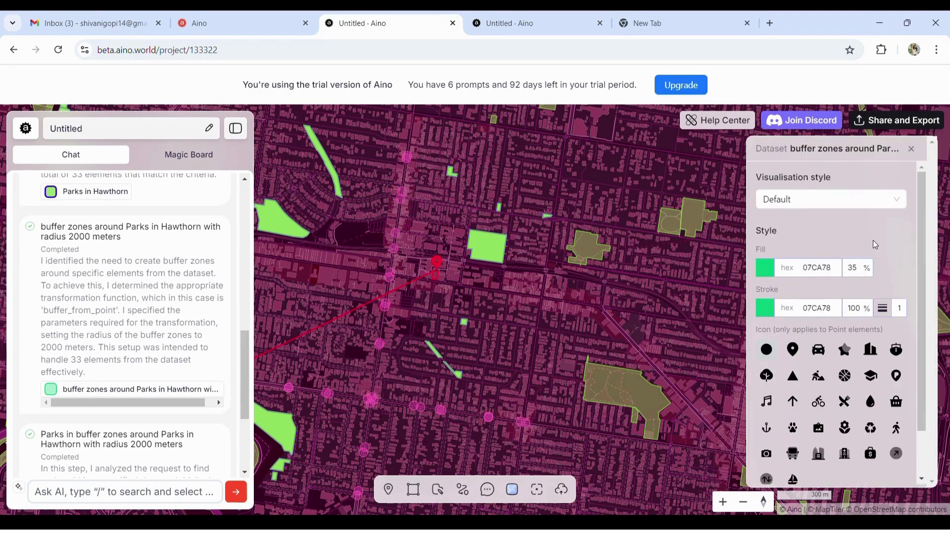
{"action": "scroll", "coordinate": [923, 305], "scroll_direction": "down", "scroll_amount": 3}
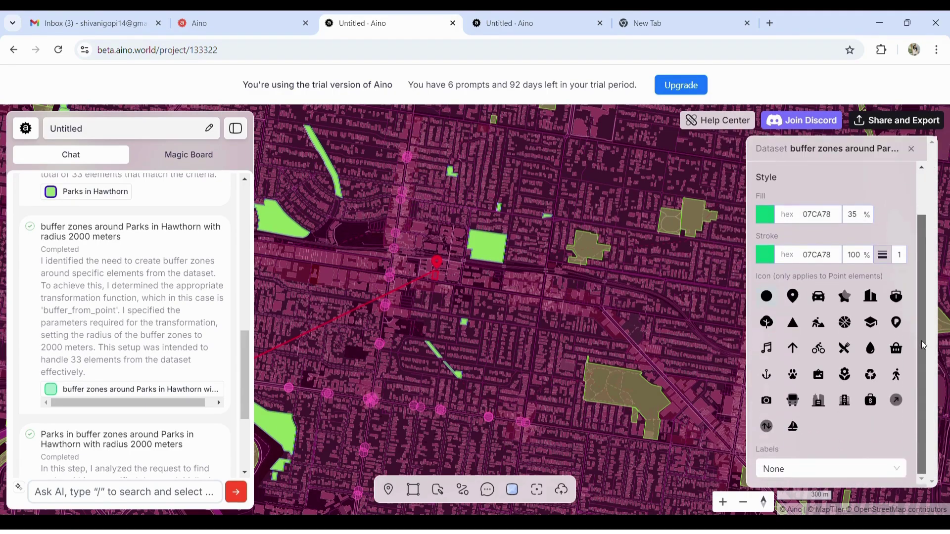
- Set the 2000-meter buffer zones layer's fill to 129A69 at 100% and stroke opacity to 10%, and close its settings
{"action": "scroll", "coordinate": [923, 344], "scroll_direction": "up", "scroll_amount": 3}
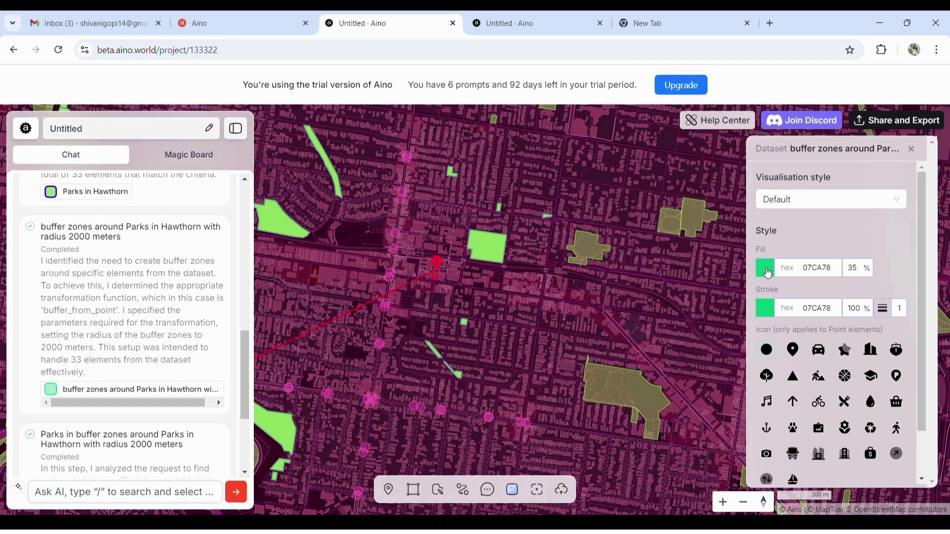
{"action": "left_click", "coordinate": [765, 267]}
{"action": "left_click", "coordinate": [687, 319]}
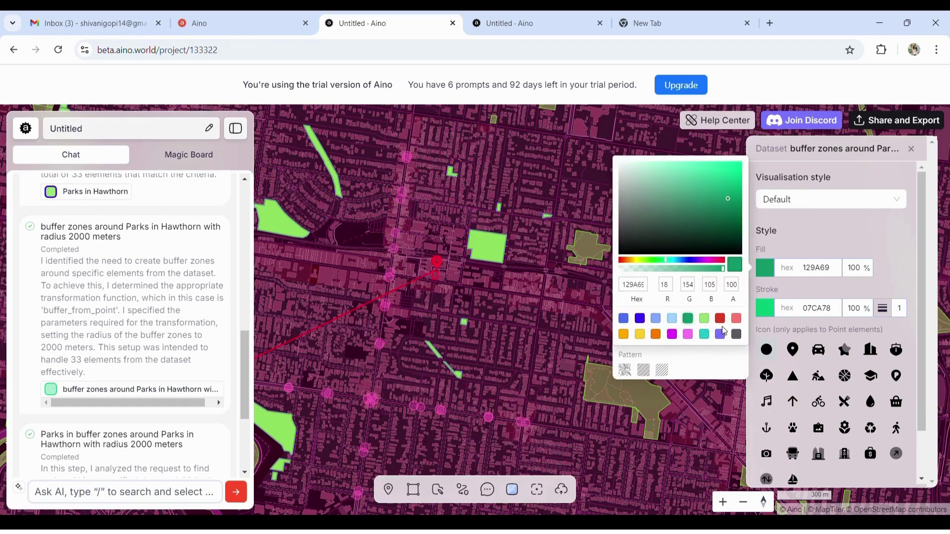
{"action": "key", "text": "Escape"}
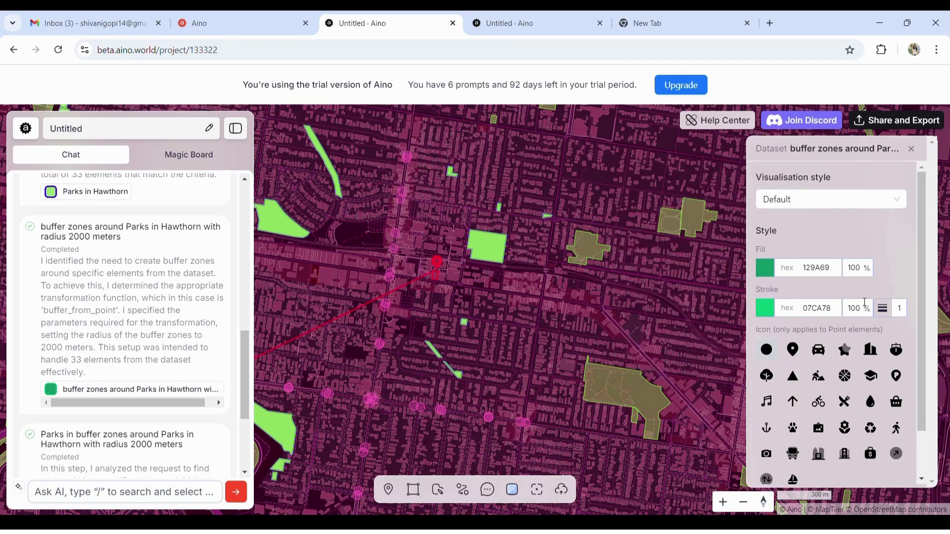
{"action": "double_click", "coordinate": [857, 310]}
{"action": "type", "text": "10"}
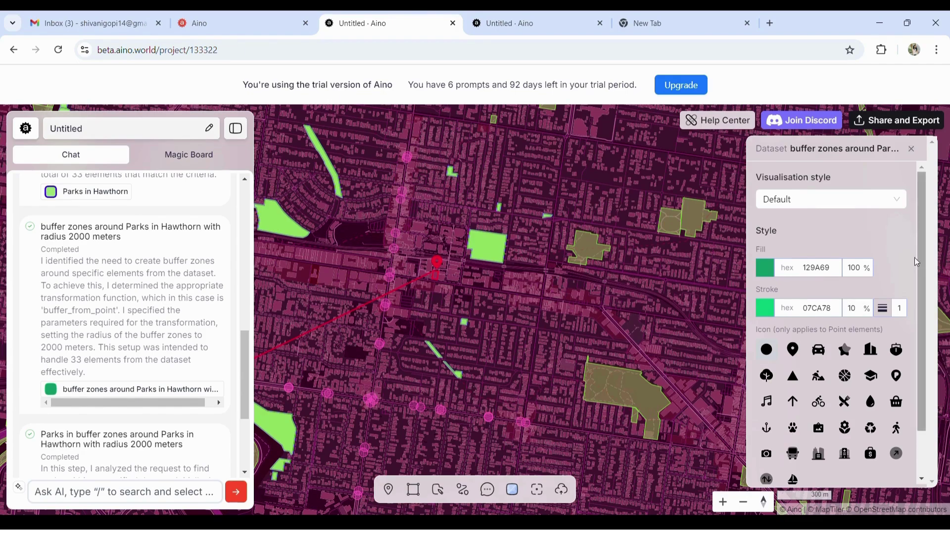
{"action": "scroll", "coordinate": [896, 296], "scroll_direction": "down", "scroll_amount": 1}
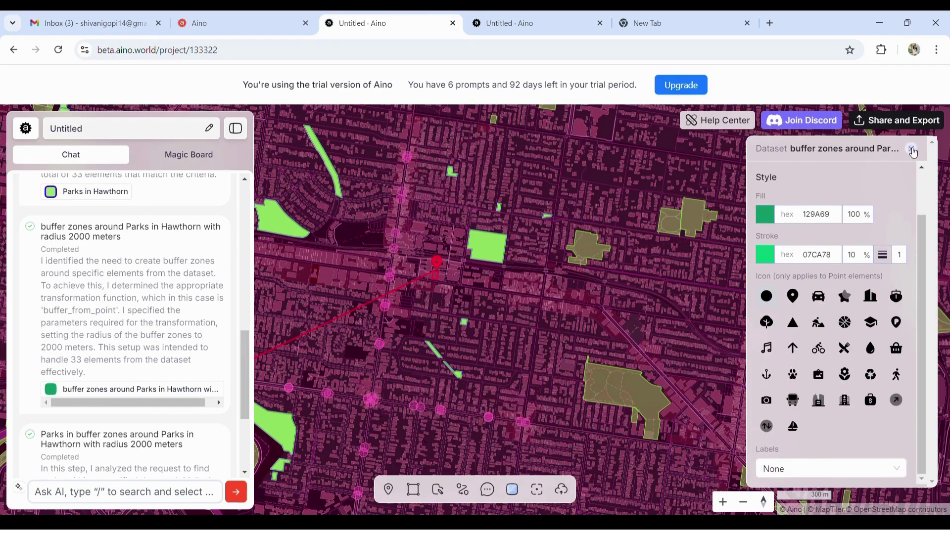
{"action": "left_click", "coordinate": [911, 149]}
- Show the 2000-meter buffer zones layer to check its new fill on the map, and hide it again
{"action": "left_click", "coordinate": [882, 214]}
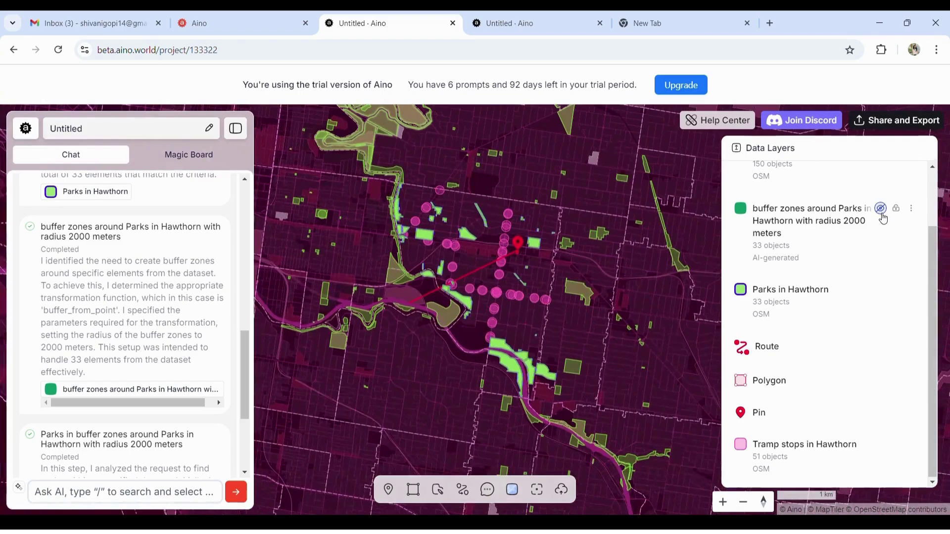
{"action": "left_click", "coordinate": [882, 214]}
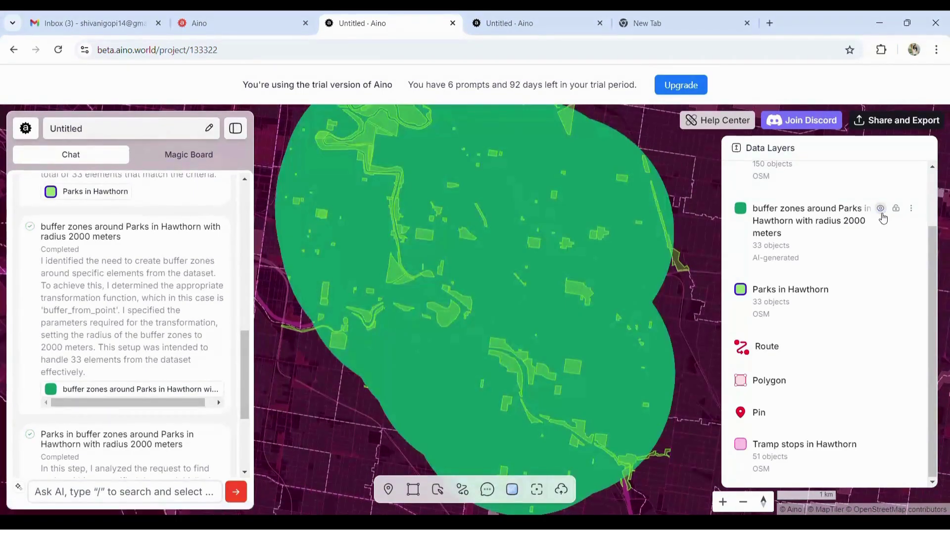
{"action": "scroll", "coordinate": [538, 306], "scroll_direction": "up", "scroll_amount": 3}
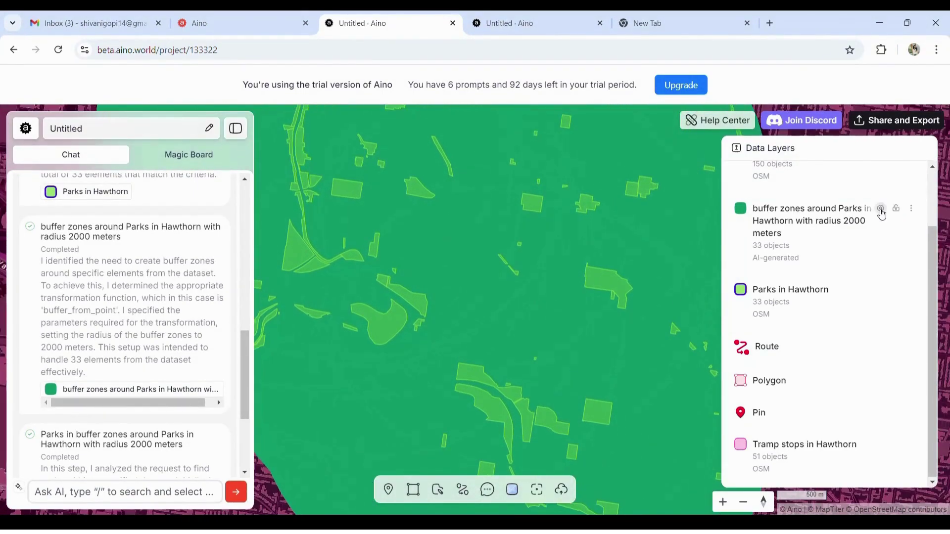
{"action": "left_click", "coordinate": [882, 215]}
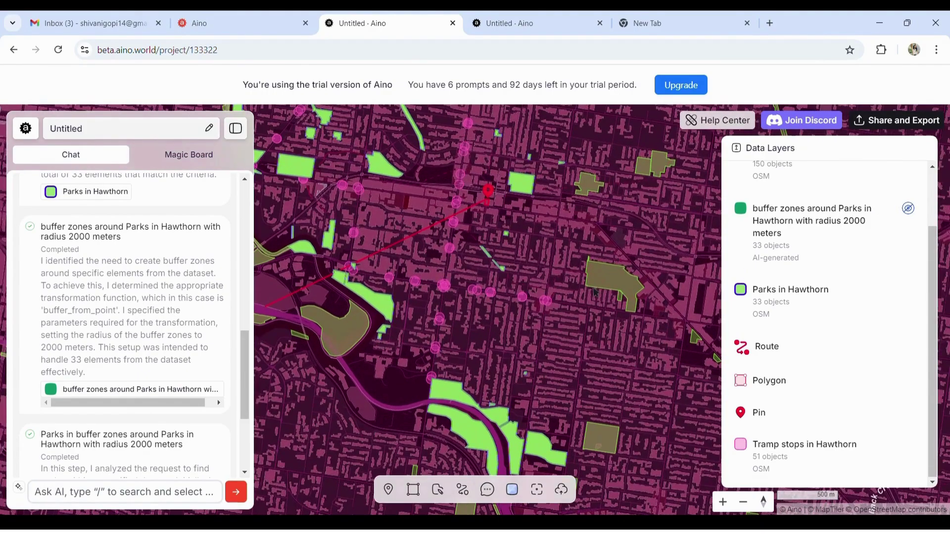
{"action": "scroll", "coordinate": [476, 273], "scroll_direction": "up", "scroll_amount": 5}
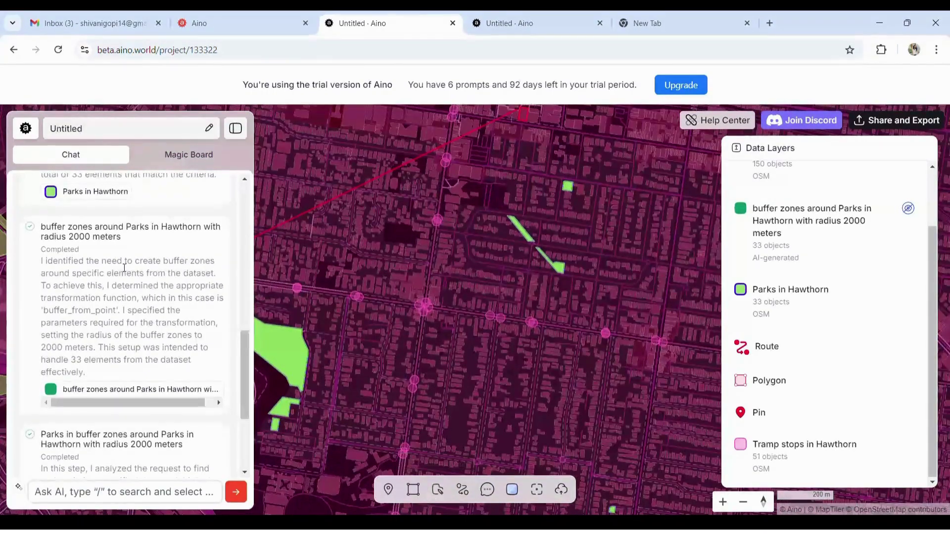
- Ask the AI chat to map "Buildings with 5 floors in hawthorn"
{"action": "scroll", "coordinate": [123, 236], "scroll_direction": "down", "scroll_amount": 3}
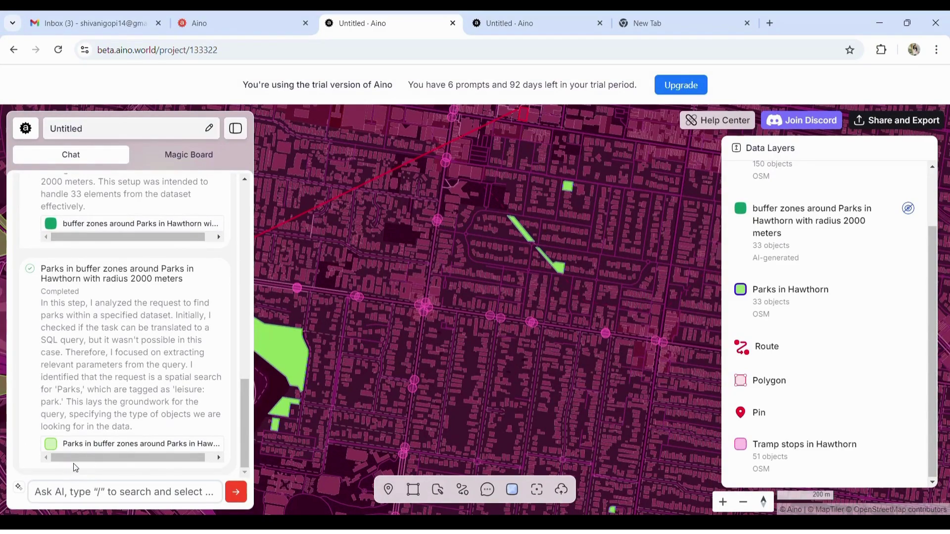
{"action": "left_click", "coordinate": [82, 497]}
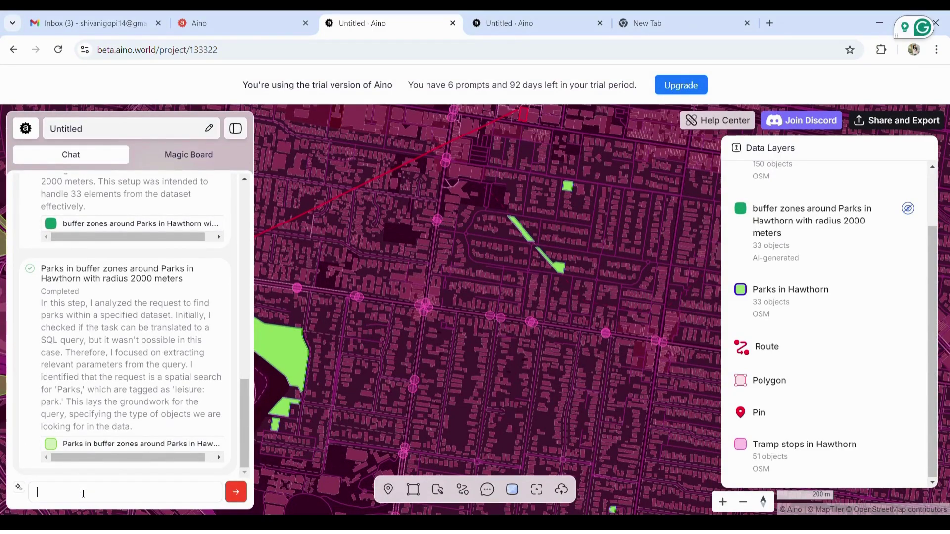
{"action": "type", "text": "Buildings"}
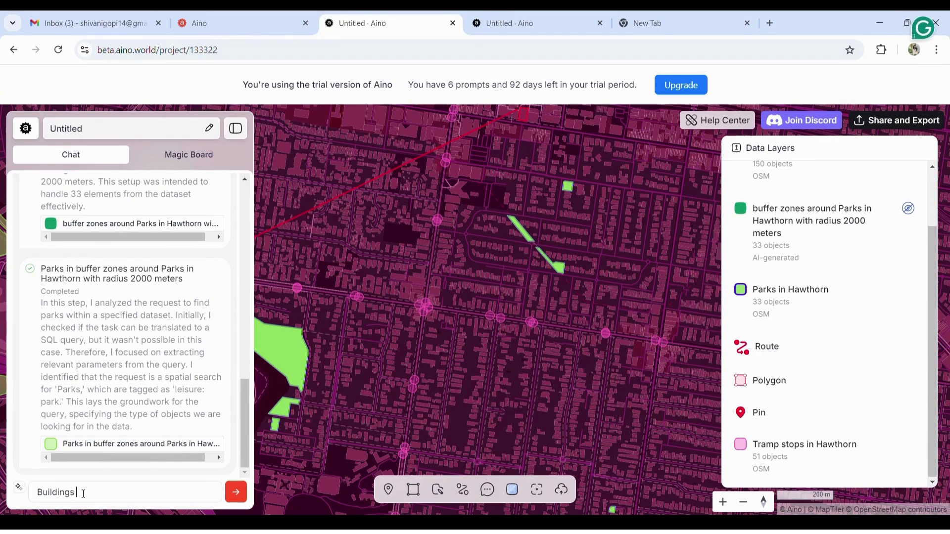
{"action": "type", "text": " with 5 floors in hawthorn"}
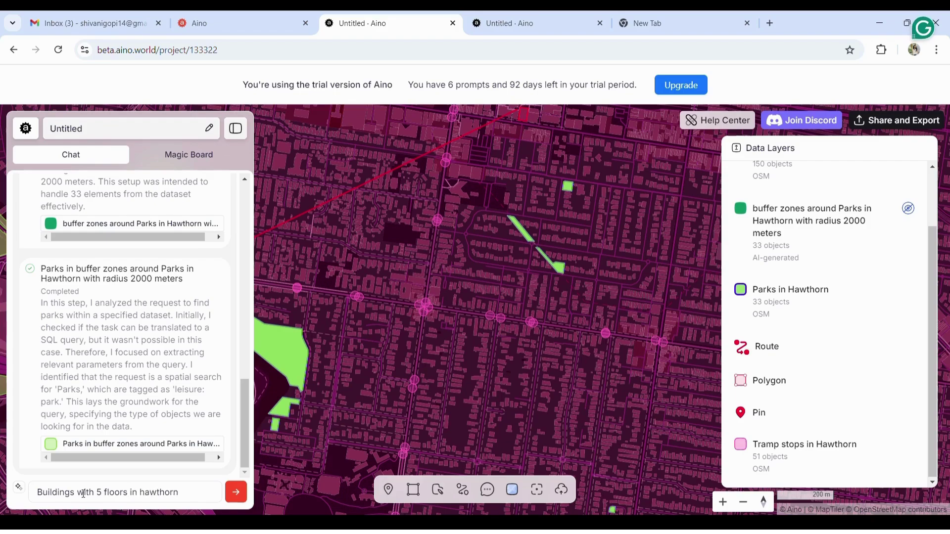
{"action": "left_click", "coordinate": [229, 504]}
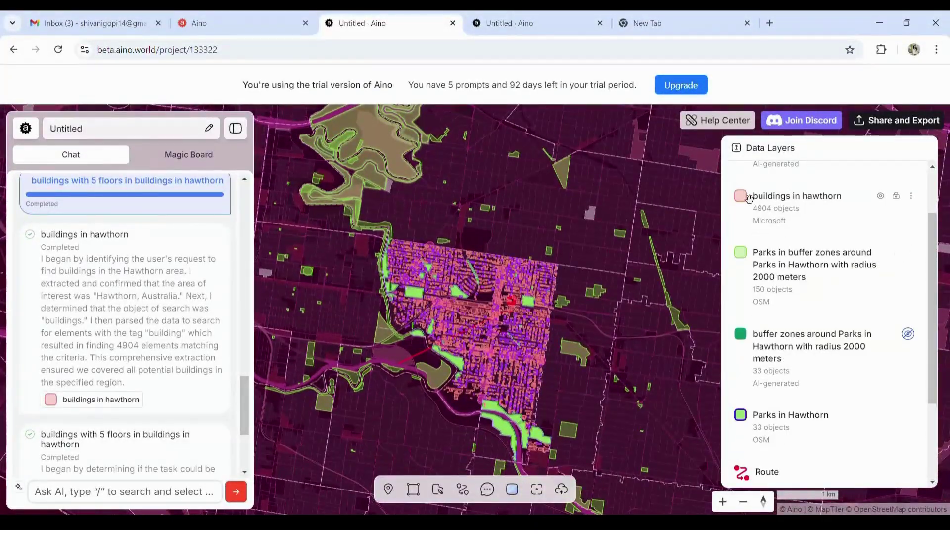
- Compare the two new building layers by toggling the 5-floor one off and on, and hide the buildings in hawthorn layer
{"action": "scroll", "coordinate": [520, 309], "scroll_direction": "up", "scroll_amount": 3}
{"action": "scroll", "coordinate": [519, 309], "scroll_direction": "up", "scroll_amount": 5}
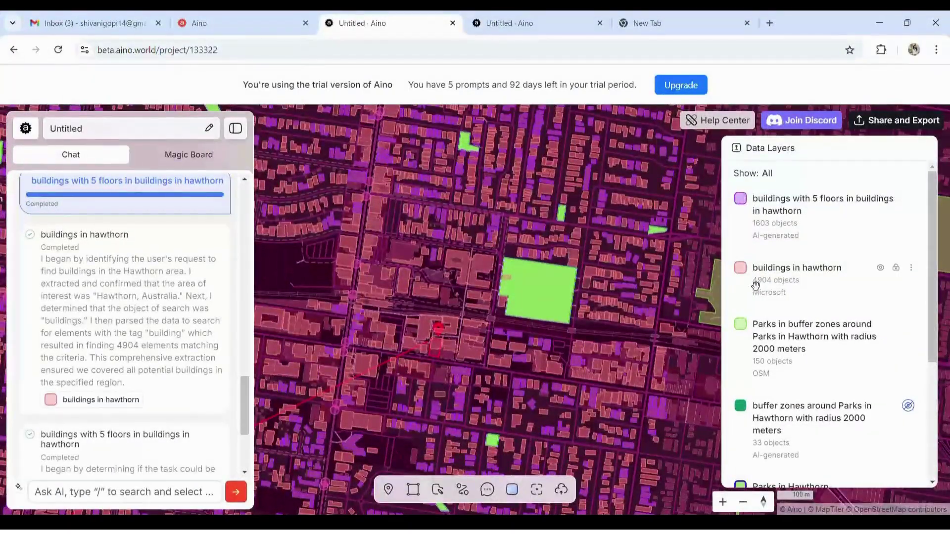
{"action": "left_click_drag", "start_coordinate": [594, 350], "coordinate": [578, 358]}
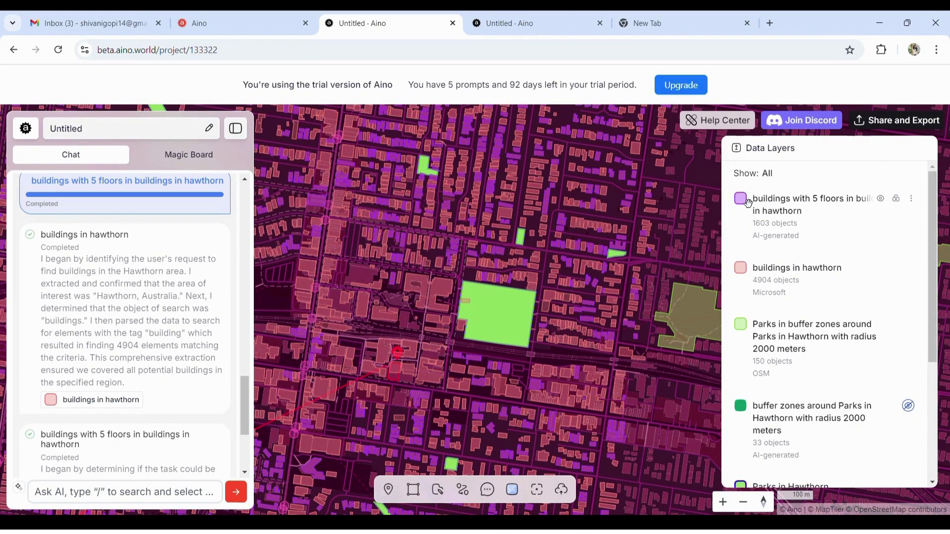
{"action": "left_click", "coordinate": [861, 205]}
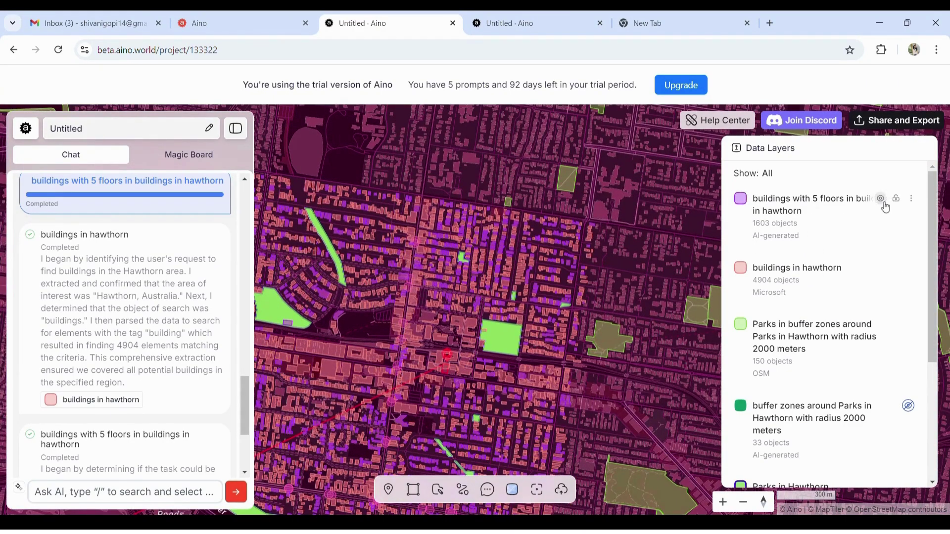
{"action": "left_click", "coordinate": [880, 199]}
{"action": "left_click_drag", "start_coordinate": [425, 310], "coordinate": [538, 256]}
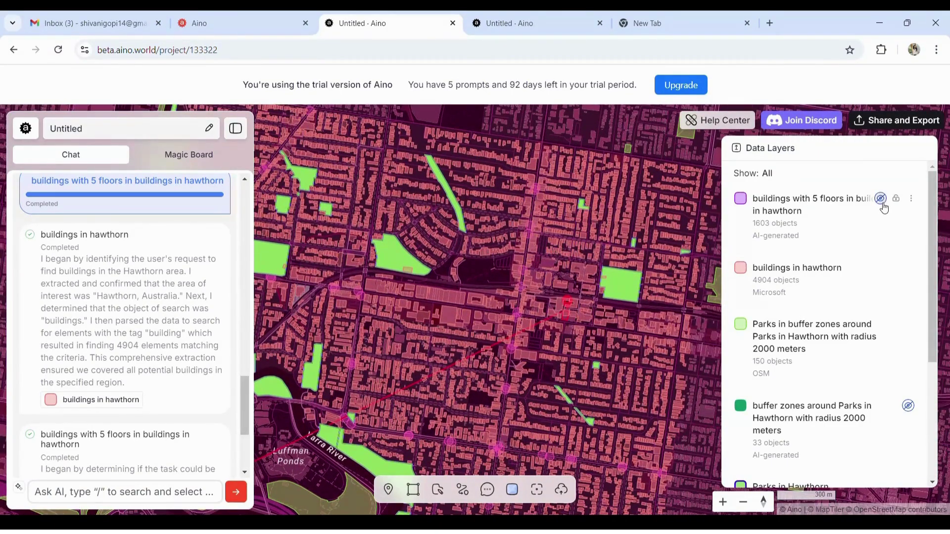
{"action": "left_click", "coordinate": [880, 200]}
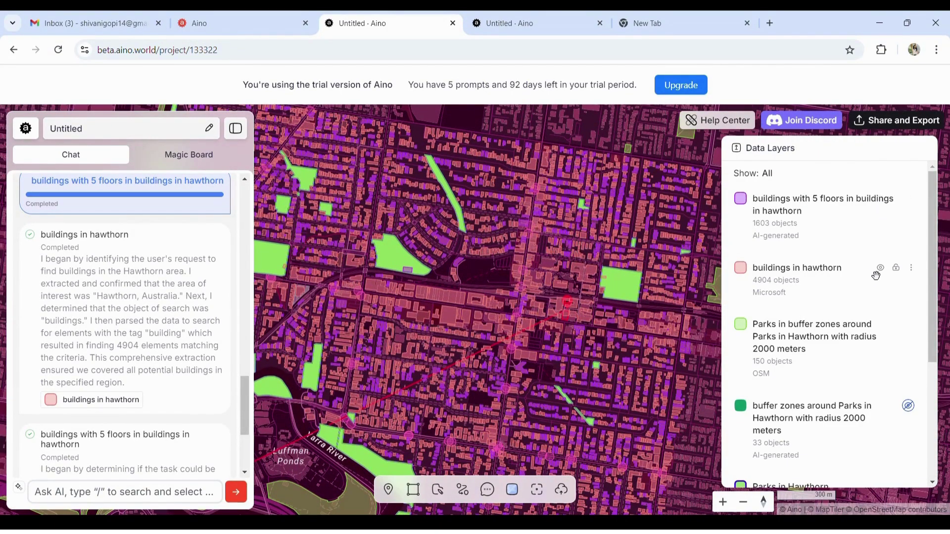
{"action": "left_click", "coordinate": [881, 269]}
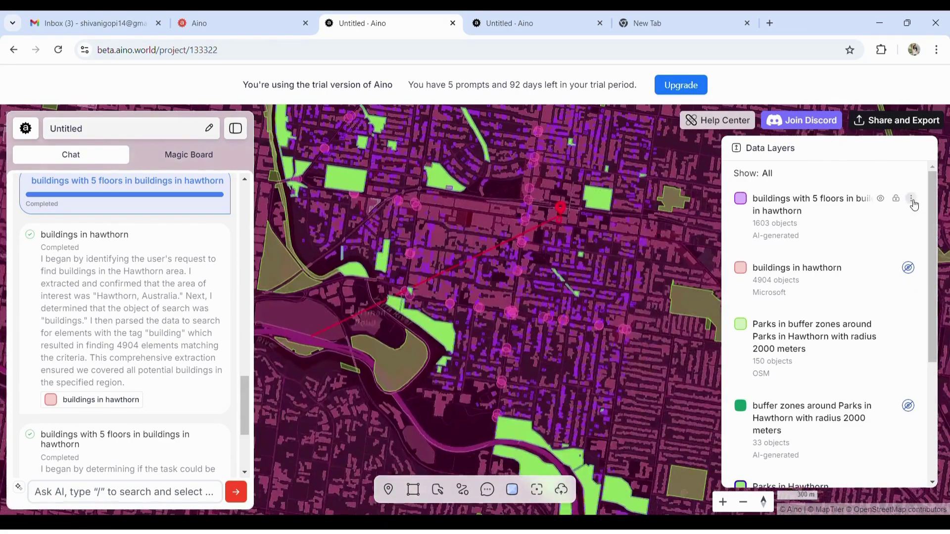
- Give the 5-floor buildings layer the building icon and a yellow FFD02C fill at 100%, and check it around the site
{"action": "left_click", "coordinate": [912, 200]}
{"action": "left_click", "coordinate": [870, 208]}
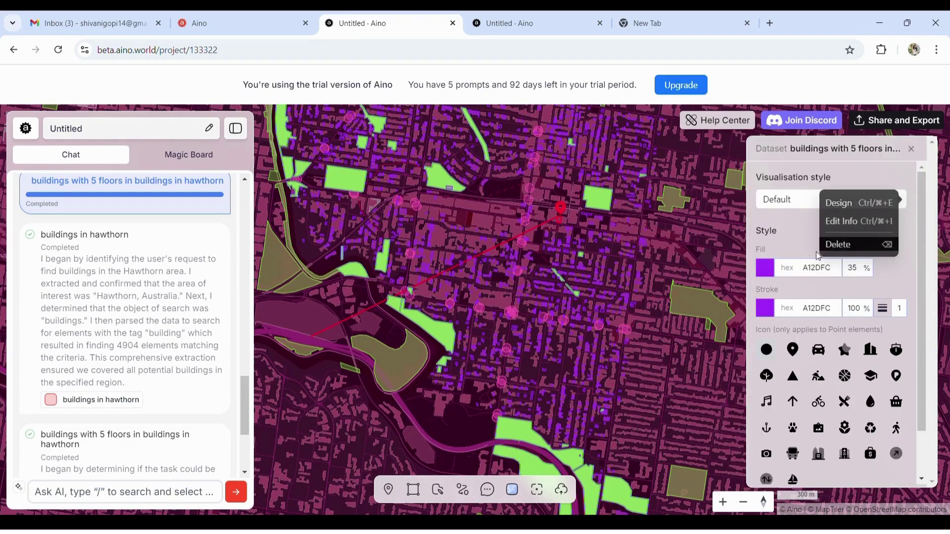
{"action": "left_click", "coordinate": [871, 350]}
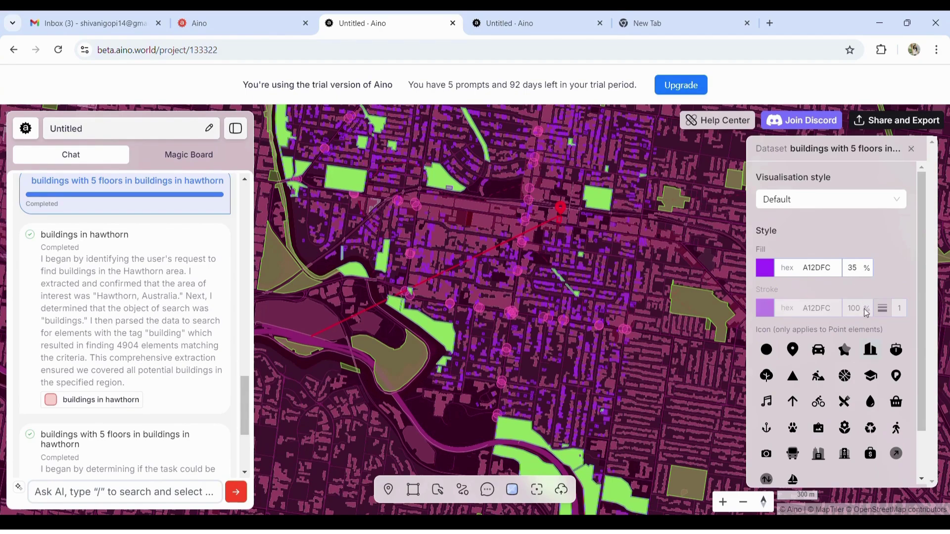
{"action": "left_click", "coordinate": [764, 271]}
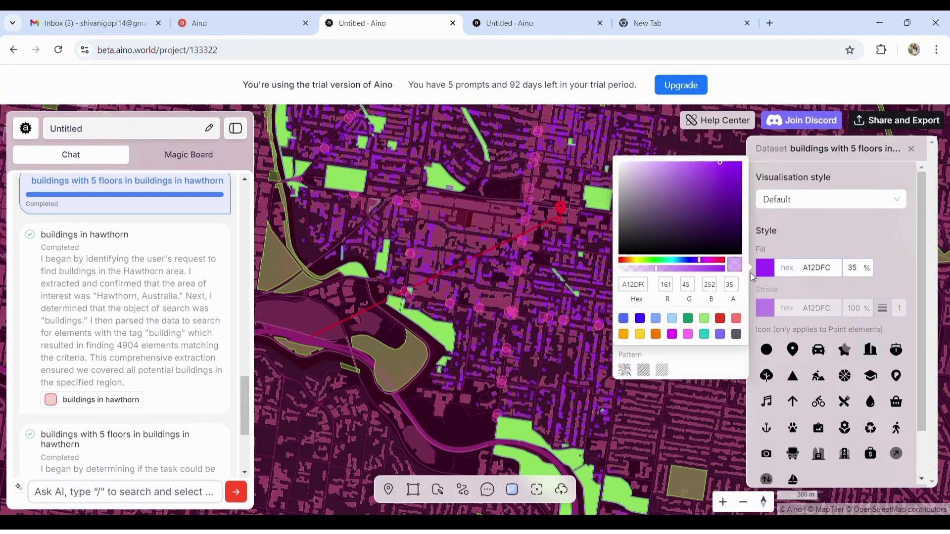
{"action": "left_click", "coordinate": [720, 319]}
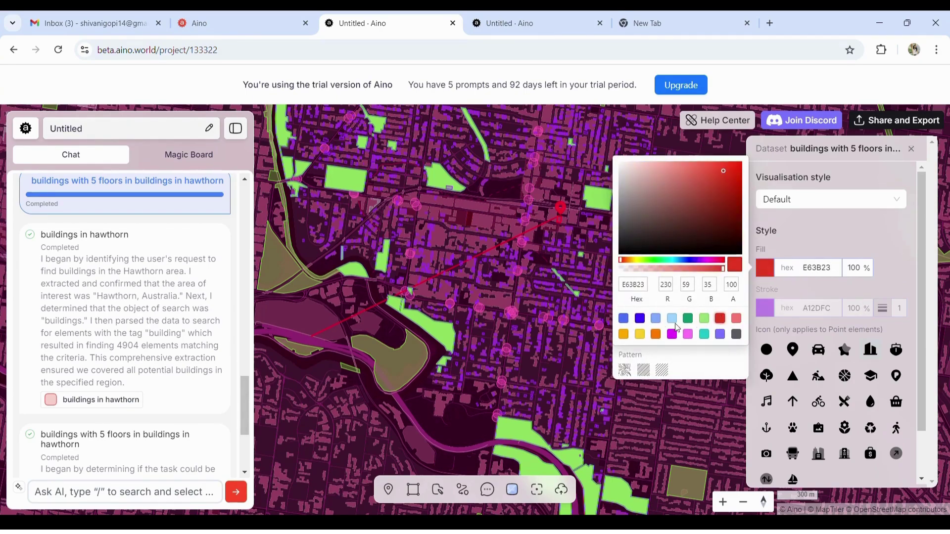
{"action": "left_click", "coordinate": [640, 334]}
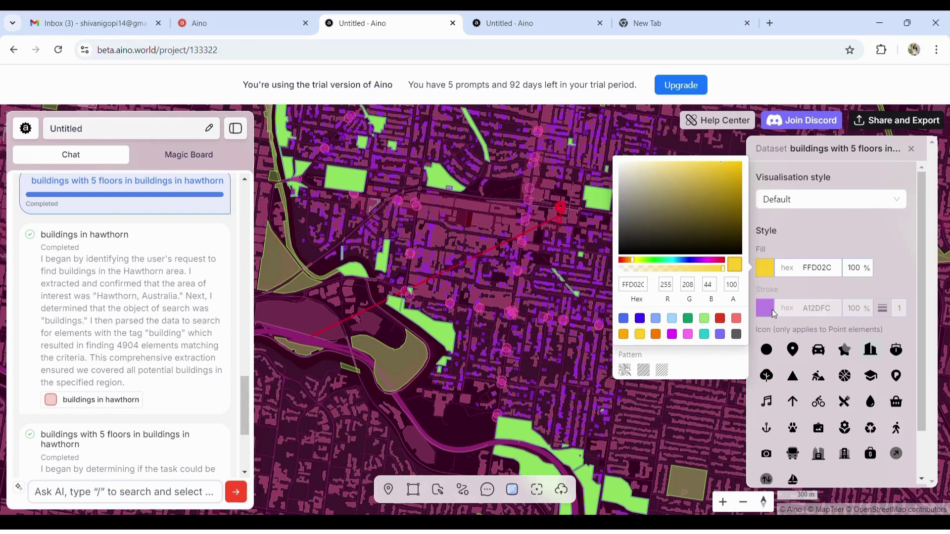
{"action": "left_click", "coordinate": [771, 313]}
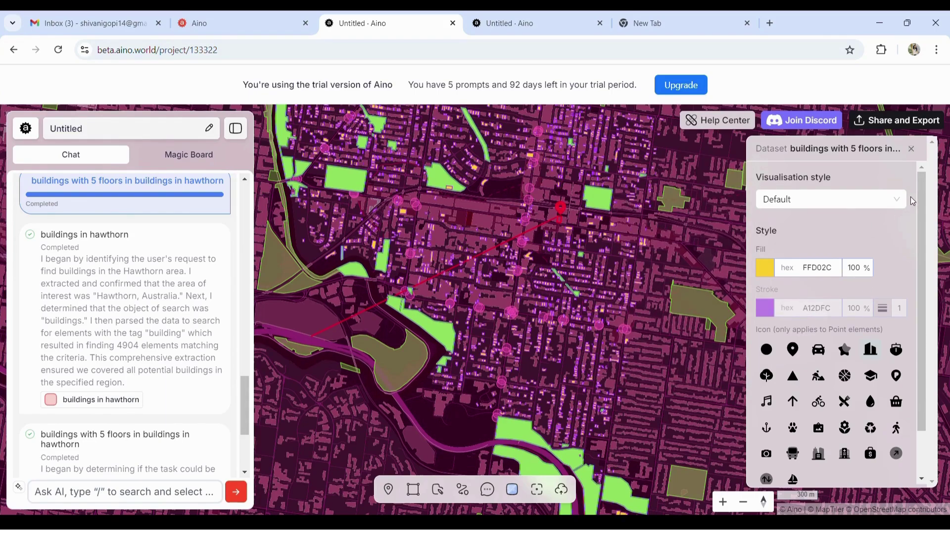
{"action": "scroll", "coordinate": [660, 270], "scroll_direction": "up", "scroll_amount": 5}
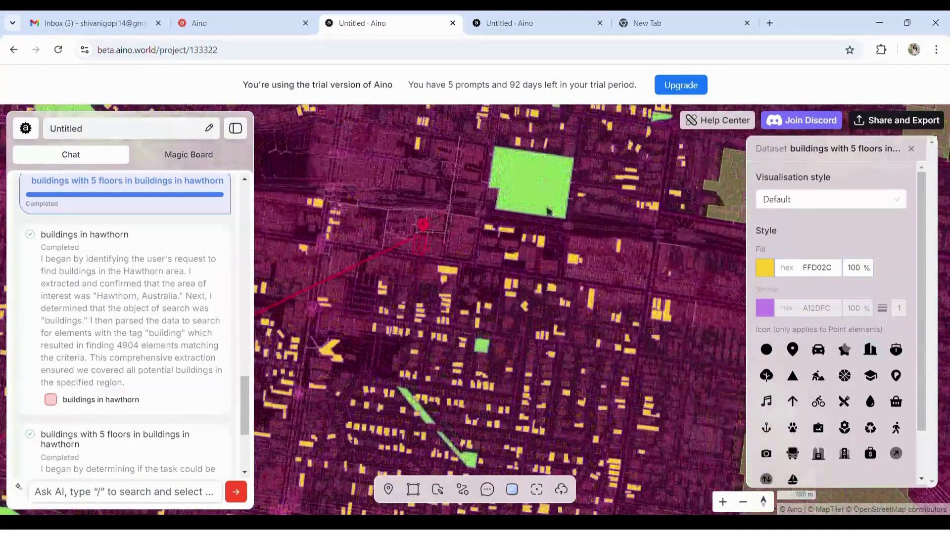
{"action": "scroll", "coordinate": [548, 212], "scroll_direction": "up", "scroll_amount": 3}
{"action": "left_click_drag", "start_coordinate": [548, 212], "coordinate": [554, 399]}
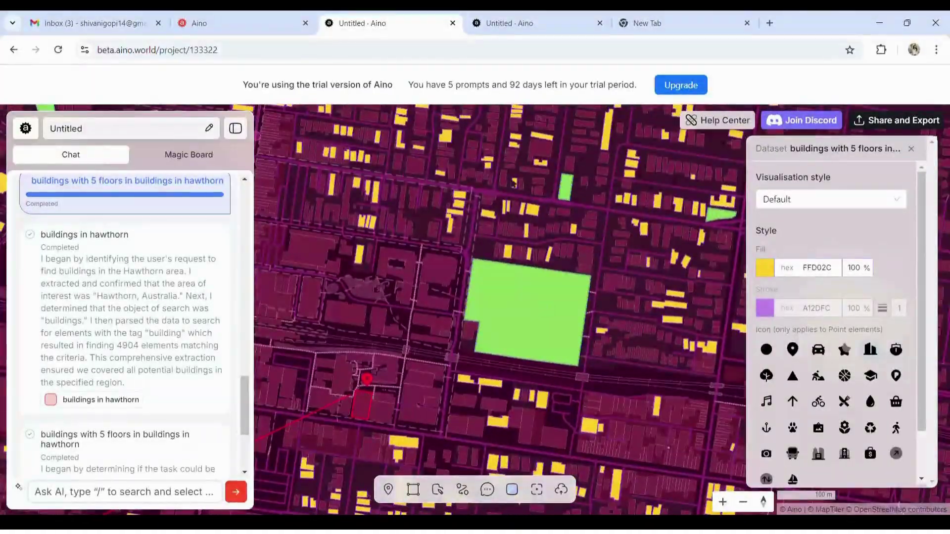
{"action": "scroll", "coordinate": [670, 242], "scroll_direction": "down", "scroll_amount": 3}
- Try the Heatmap visualisation style on the 5-floor buildings layer and examine it from single buildings to the whole suburb
{"action": "left_click", "coordinate": [801, 201]}
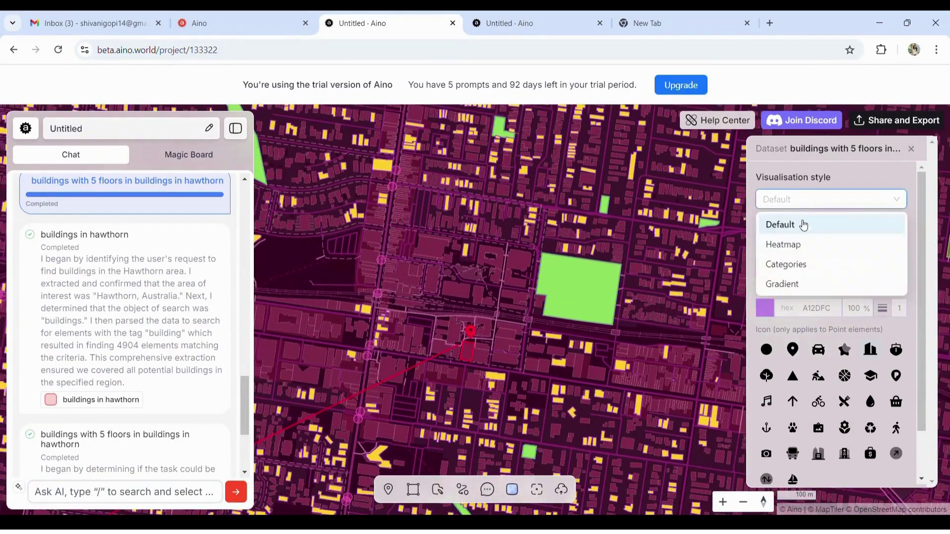
{"action": "left_click", "coordinate": [795, 247]}
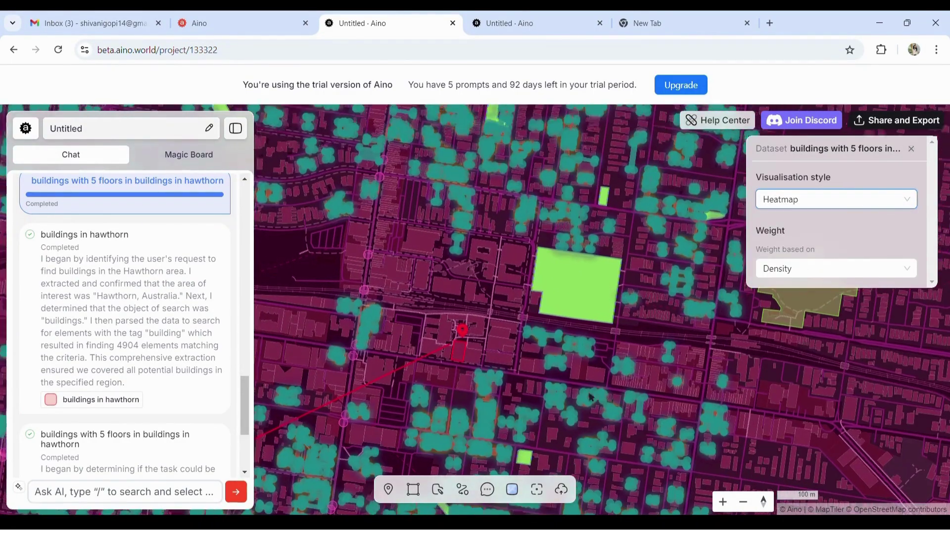
{"action": "scroll", "coordinate": [590, 397], "scroll_direction": "up", "scroll_amount": 5}
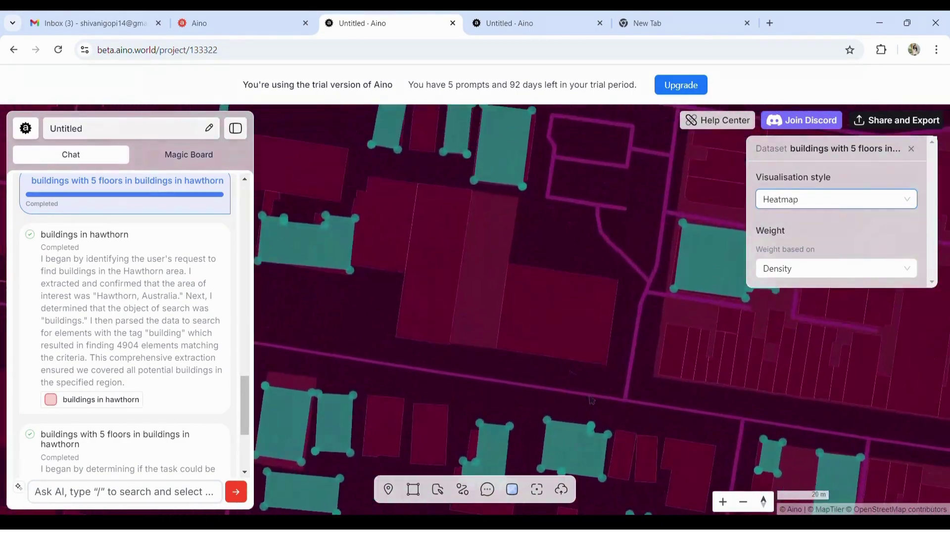
{"action": "scroll", "coordinate": [590, 400], "scroll_direction": "down", "scroll_amount": 3}
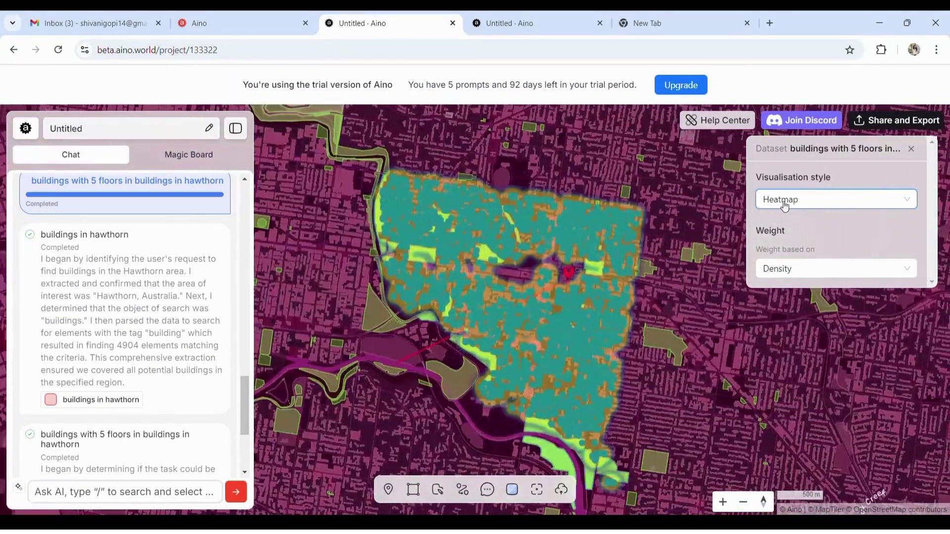
- Switch the 5-floor buildings layer's visualisation style to Gradient
{"action": "left_click", "coordinate": [791, 201]}
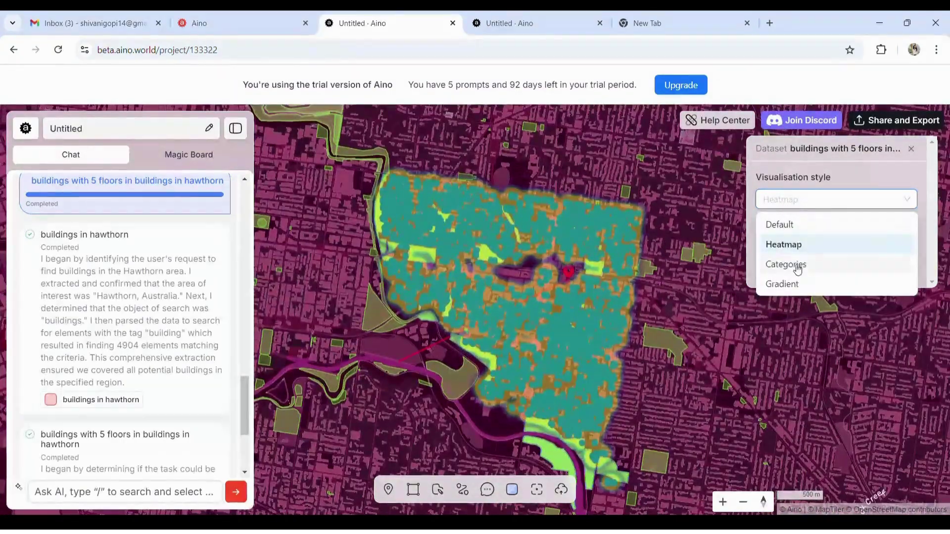
{"action": "left_click", "coordinate": [791, 283]}
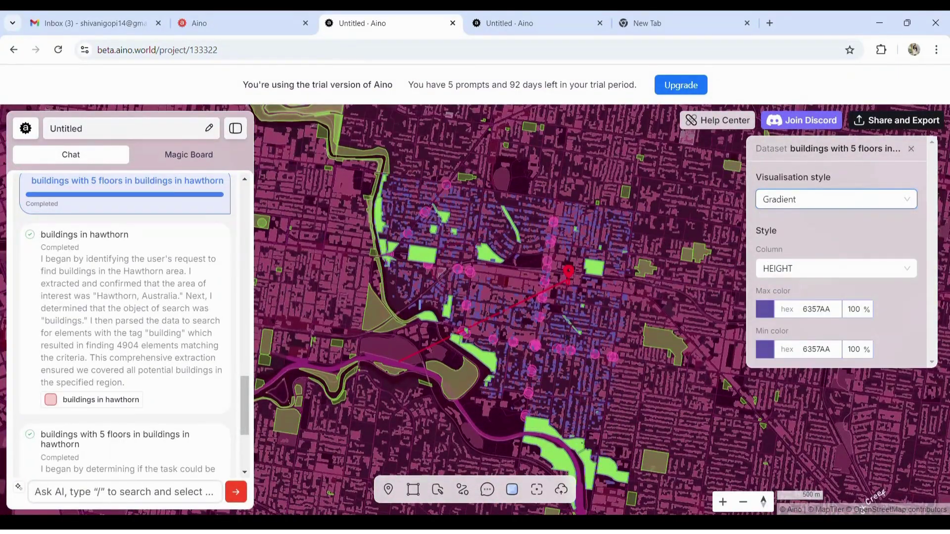
- Set the 5-floor buildings layer's visualisation style back to Default, close its settings and look through the data layers list
{"action": "scroll", "coordinate": [574, 286], "scroll_direction": "up", "scroll_amount": 5}
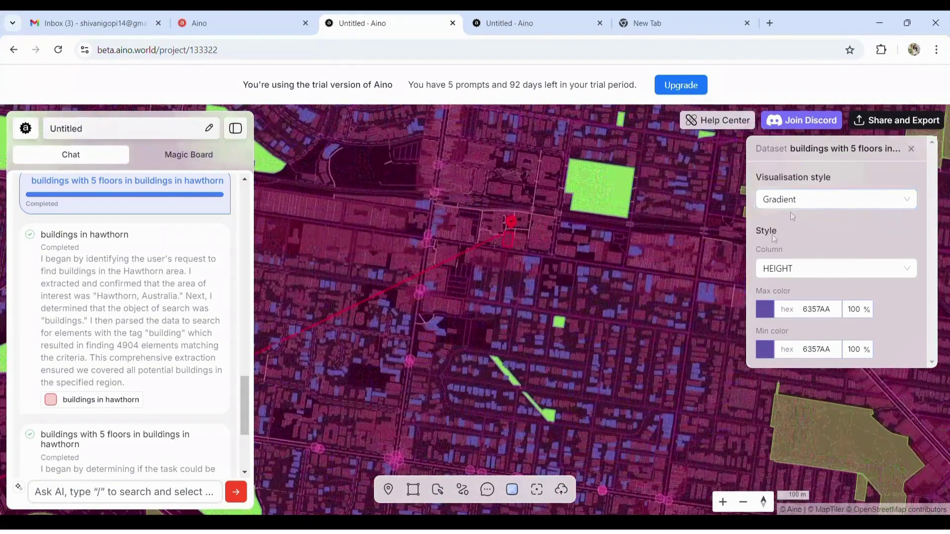
{"action": "left_click", "coordinate": [796, 199]}
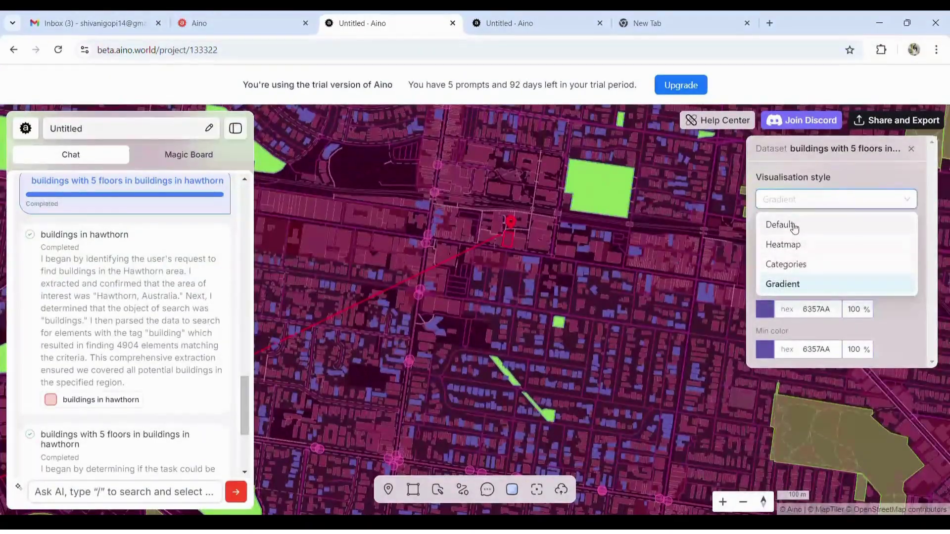
{"action": "left_click", "coordinate": [791, 225]}
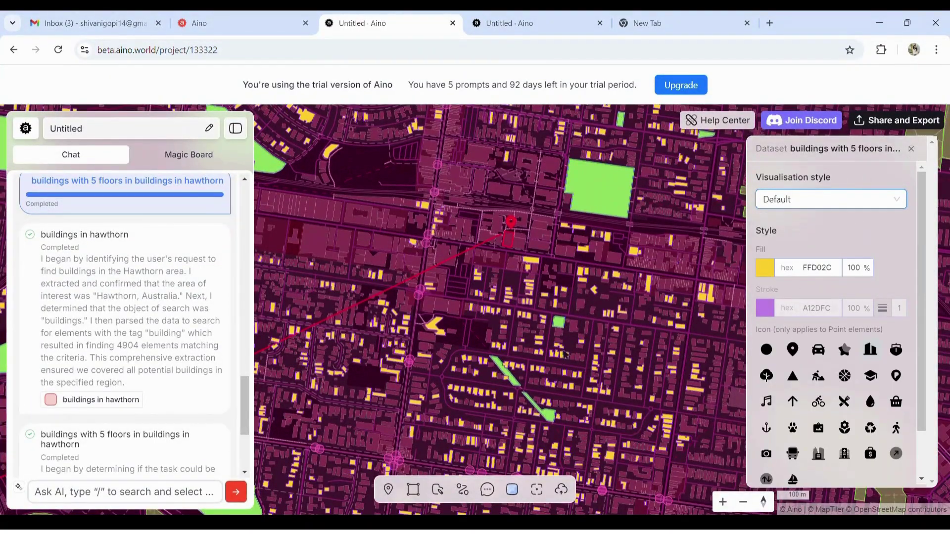
{"action": "scroll", "coordinate": [564, 354], "scroll_direction": "down", "scroll_amount": 3}
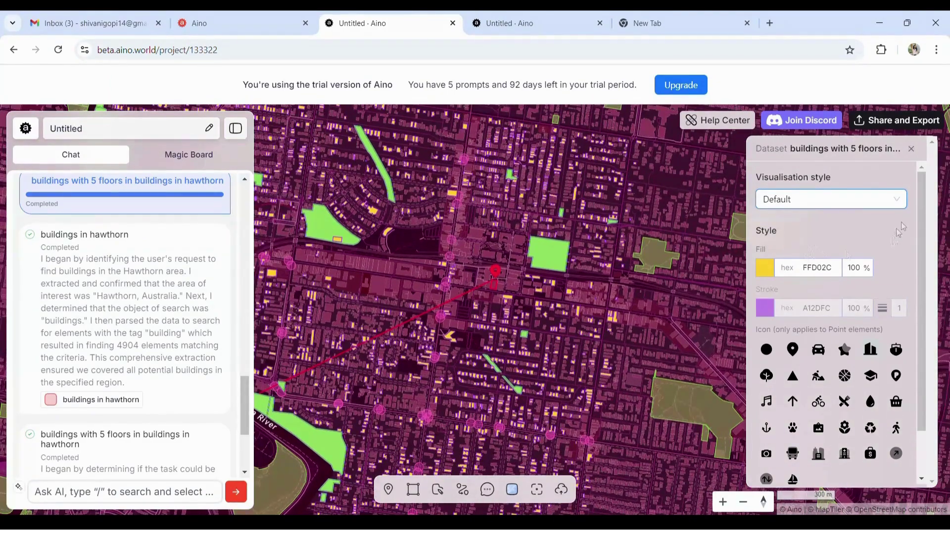
{"action": "scroll", "coordinate": [871, 353], "scroll_direction": "down", "scroll_amount": 1}
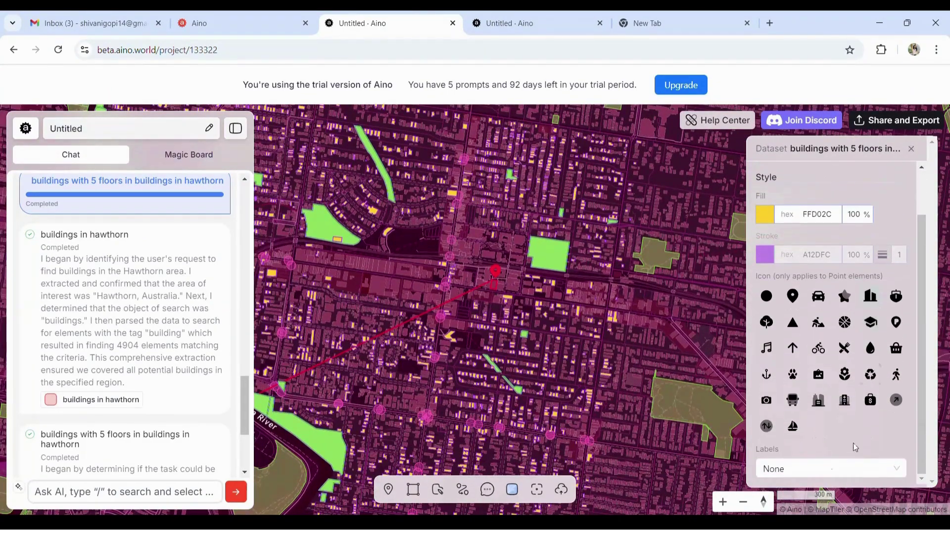
{"action": "left_click", "coordinate": [912, 150]}
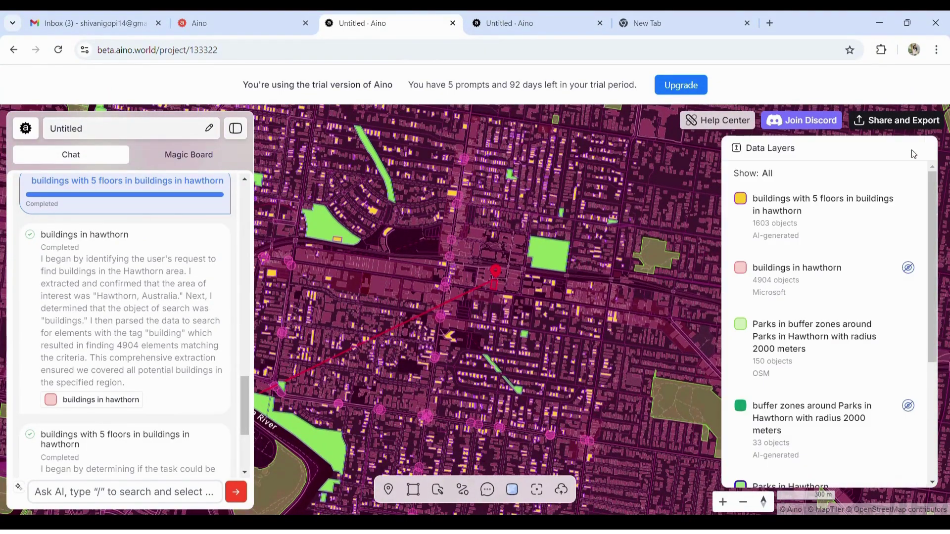
{"action": "left_click_drag", "start_coordinate": [933, 296], "coordinate": [934, 412]}
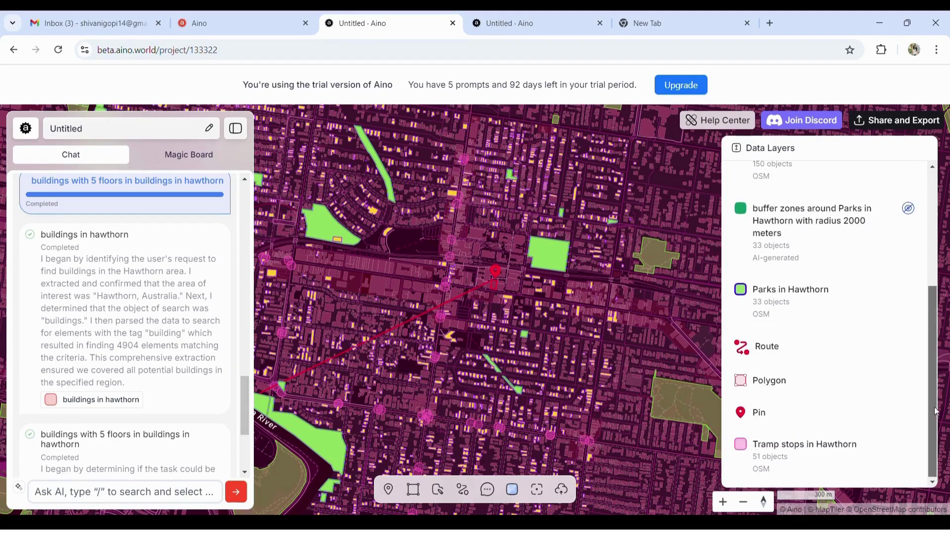
{"action": "mouse_move", "coordinate": [898, 352]}
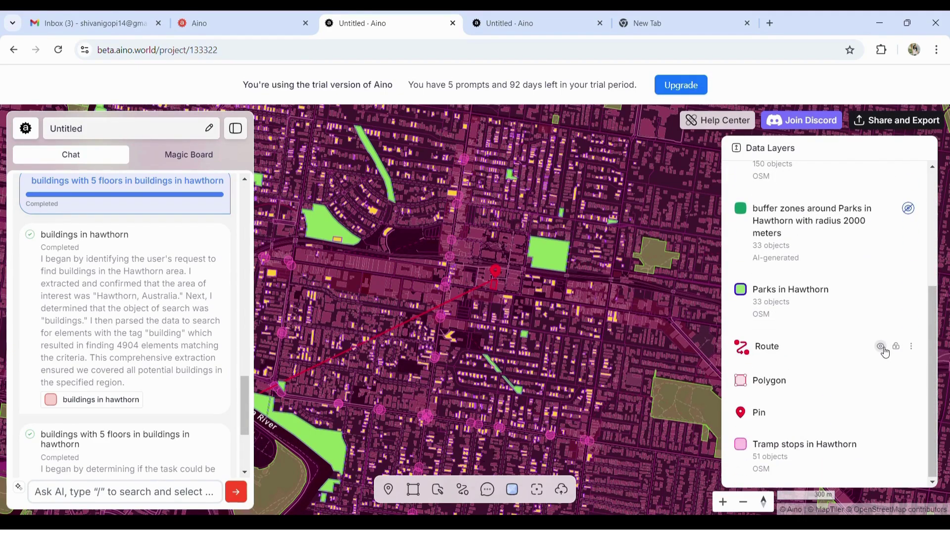
- Compare the GeoJSON and CSV export options and download the project as GeoJSON files in EPSG:4326
{"action": "left_click", "coordinate": [863, 123]}
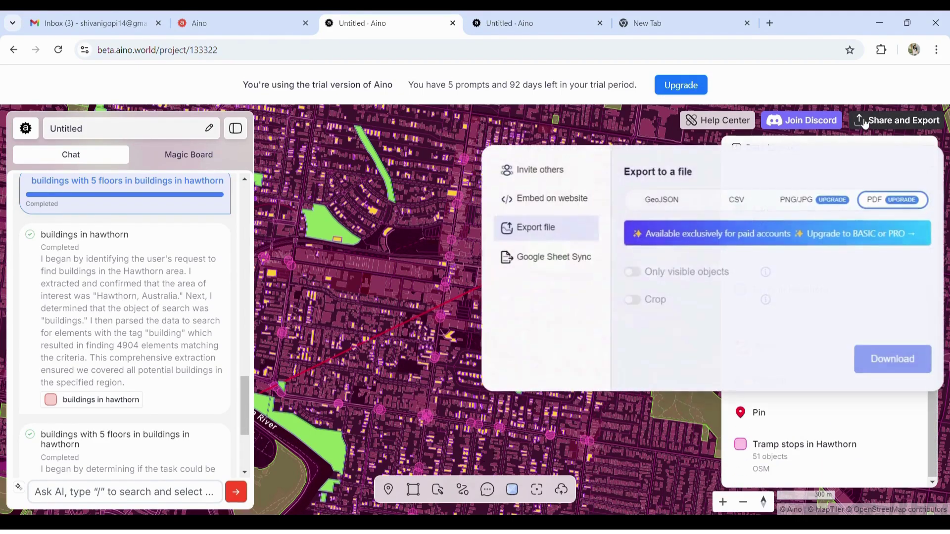
{"action": "left_click", "coordinate": [662, 202]}
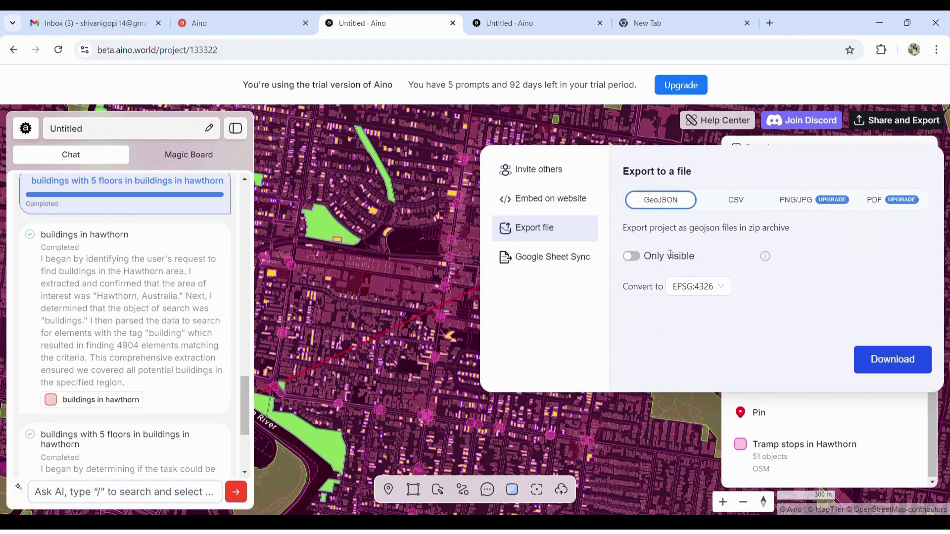
{"action": "left_click", "coordinate": [714, 204]}
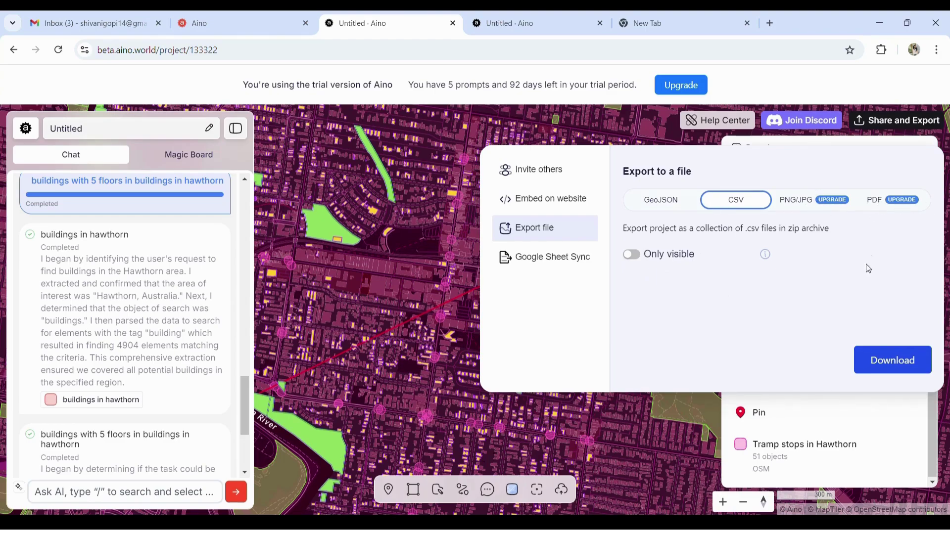
{"action": "left_click", "coordinate": [687, 202]}
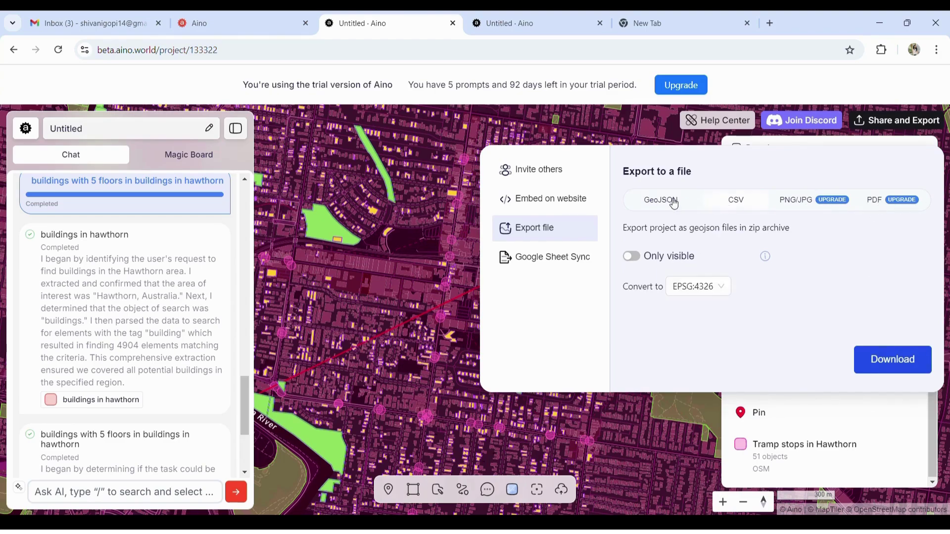
{"action": "left_click", "coordinate": [893, 360]}
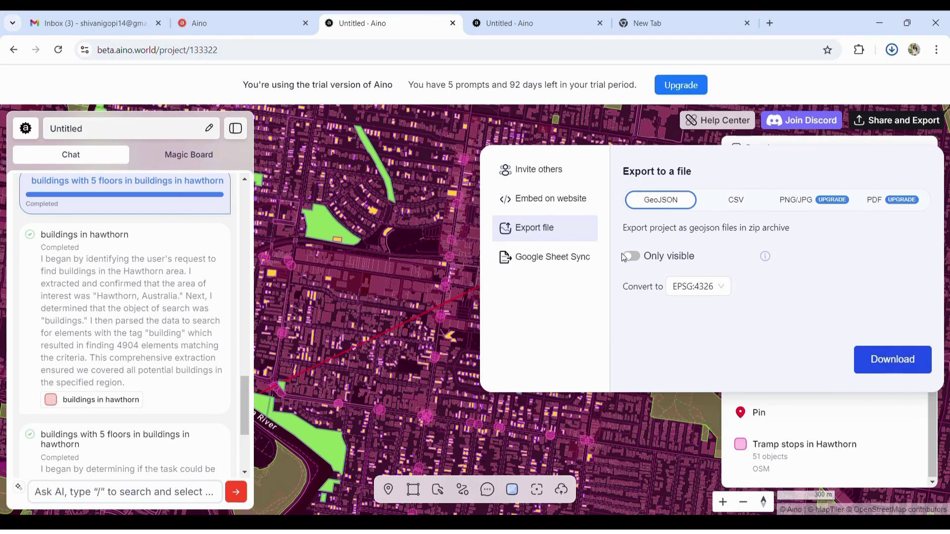
- Examine the remaining sharing options: embedding on a website, Google Sheet Sync and inviting others
{"action": "left_click", "coordinate": [544, 204]}
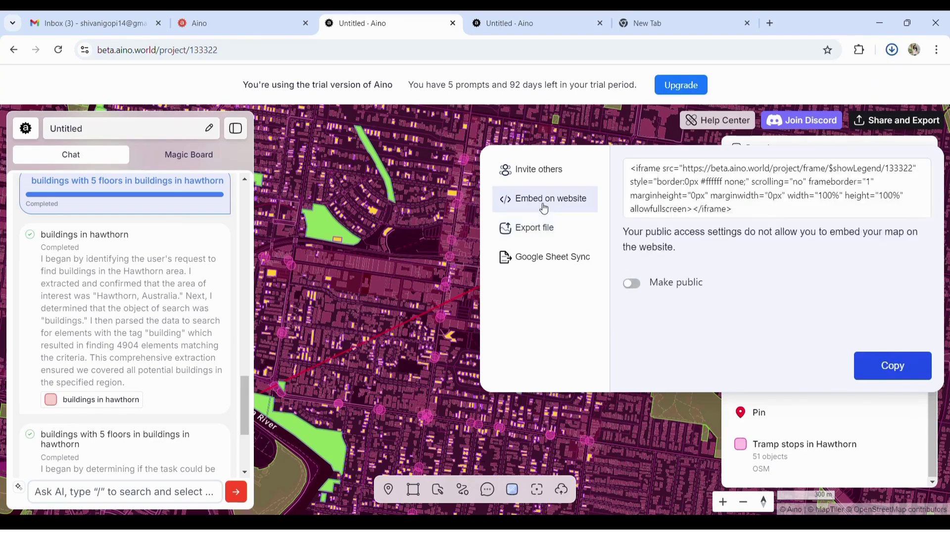
{"action": "left_click", "coordinate": [544, 264]}
{"action": "left_click", "coordinate": [539, 170]}
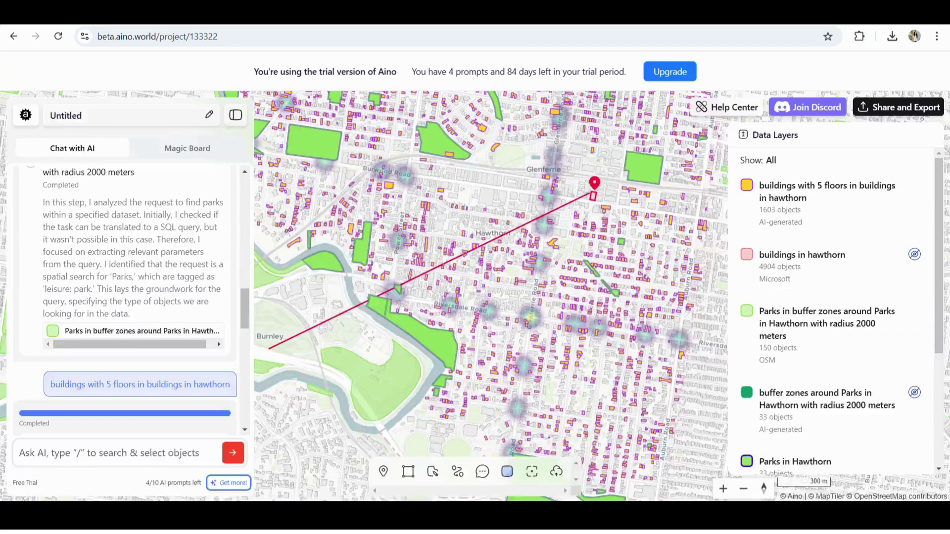